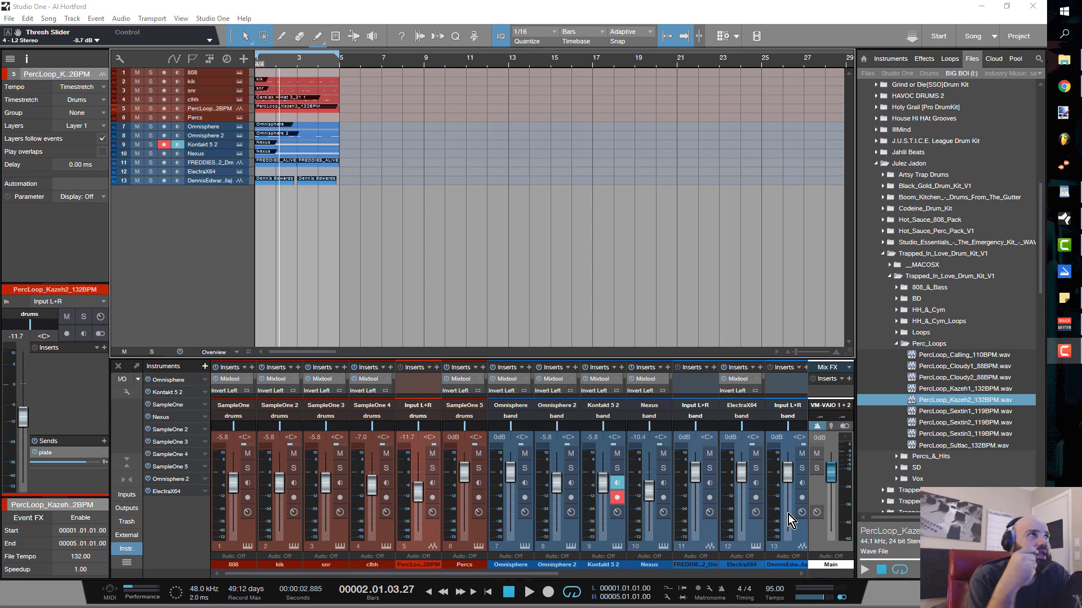
# Step: Select the Omnisphere 2 track and open its Spectrum Meter insert
pyautogui.click(240, 136)
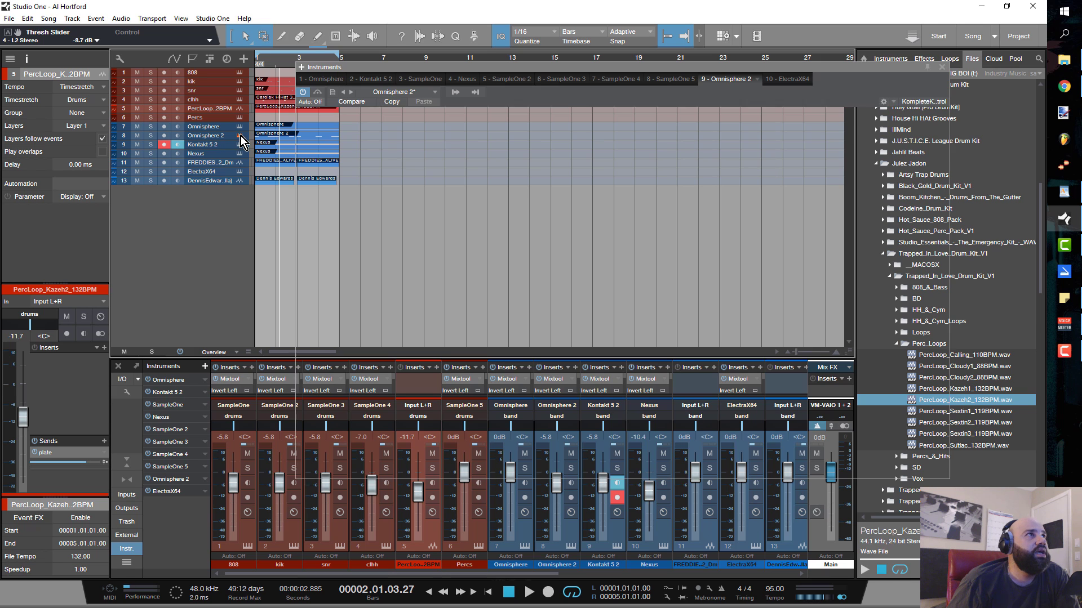
pyautogui.click(941, 66)
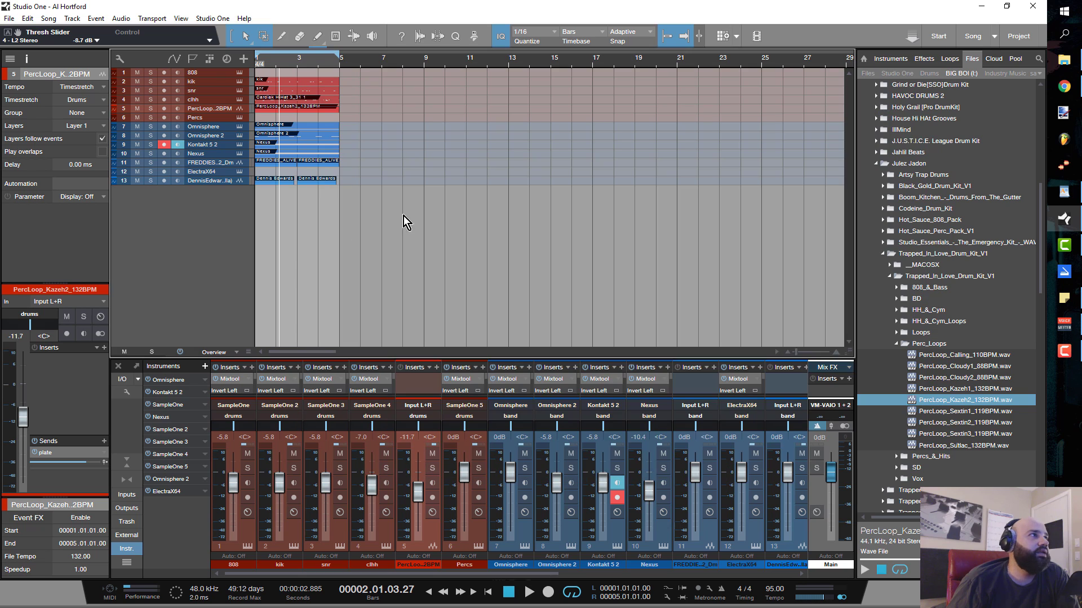
pyautogui.click(229, 138)
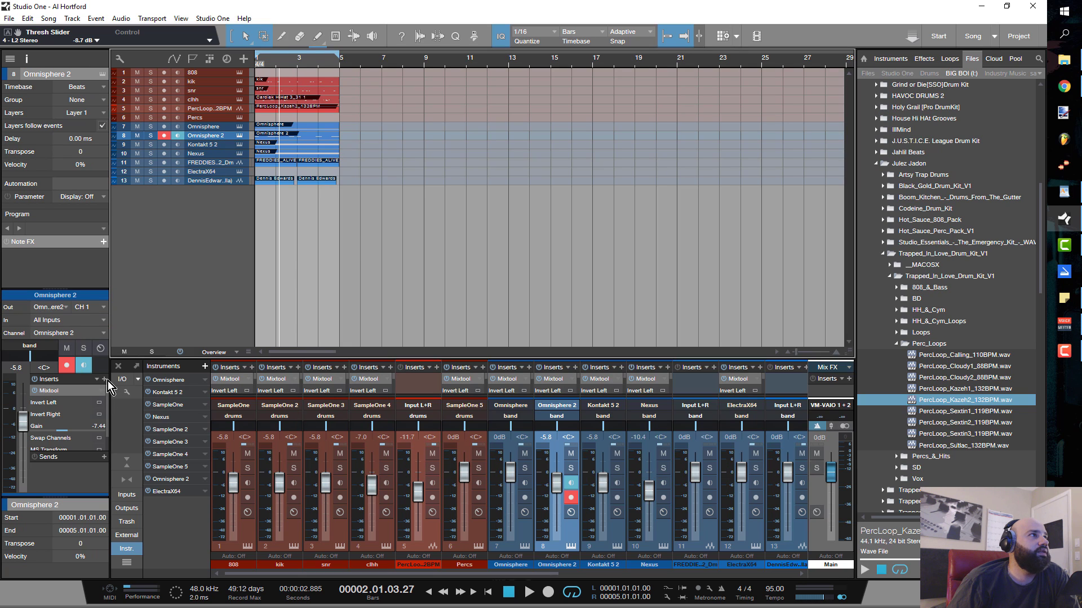
pyautogui.scroll(-1, 107, 420)
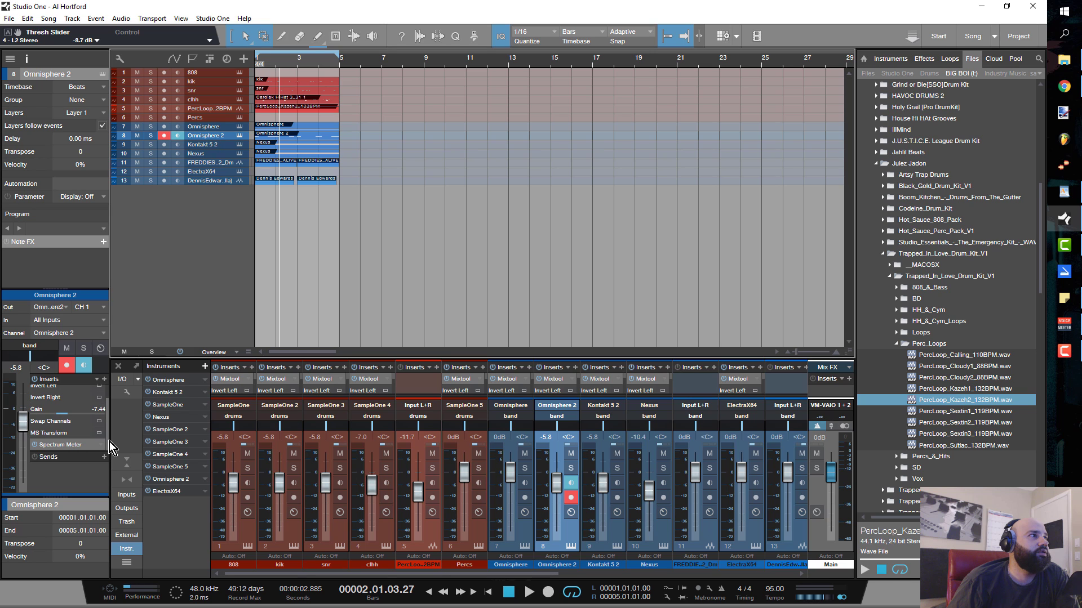
pyautogui.doubleClick(75, 444)
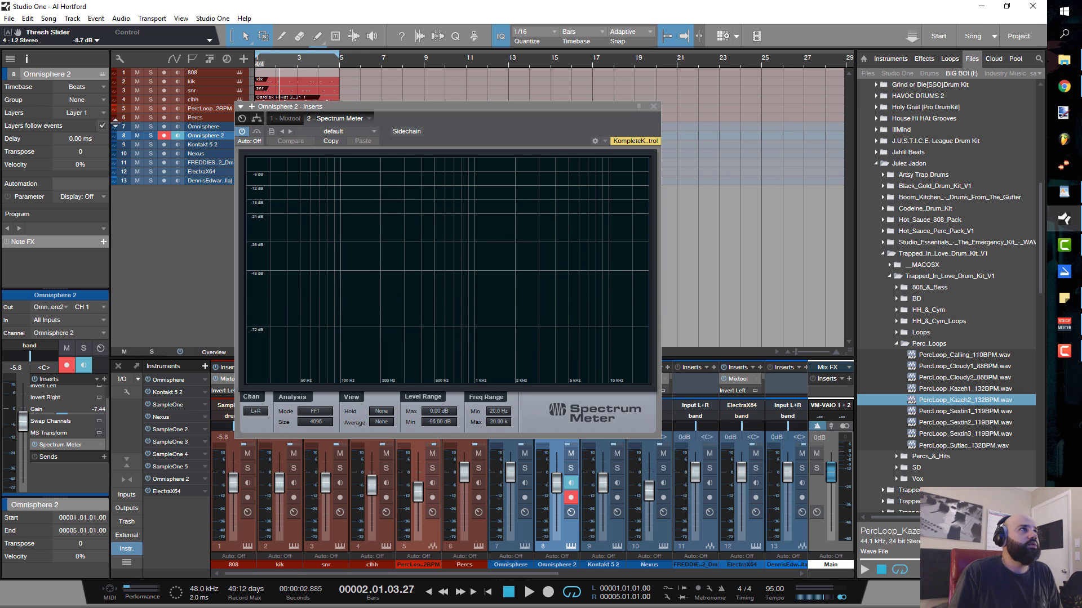
# Step: Solo the Omnisphere 2 track and play it to examine its frequency content in the Spectrum Meter
pyautogui.click(150, 135)
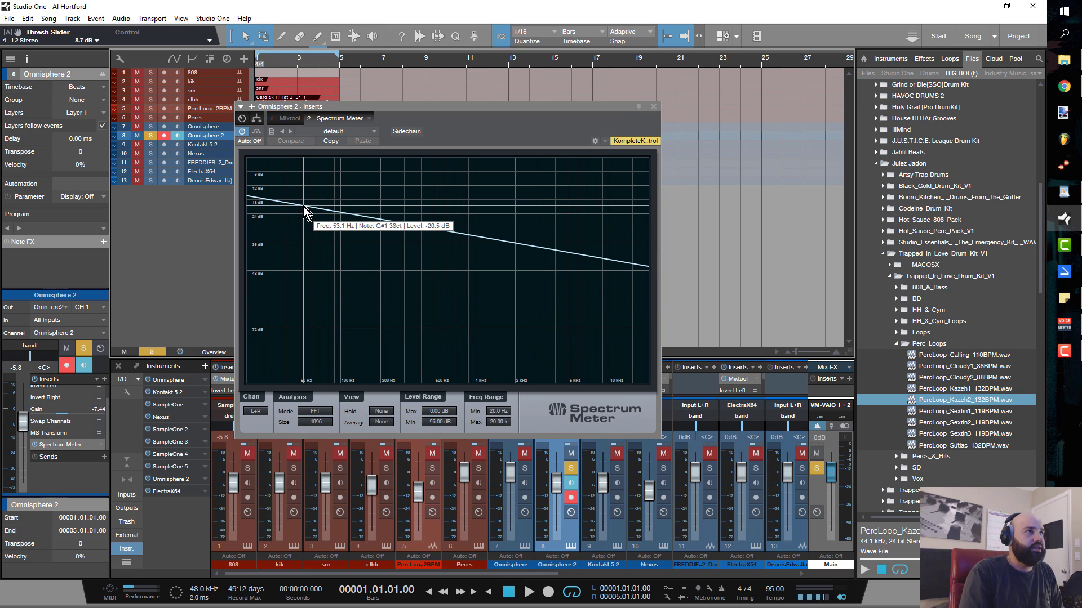
pyautogui.press('space')
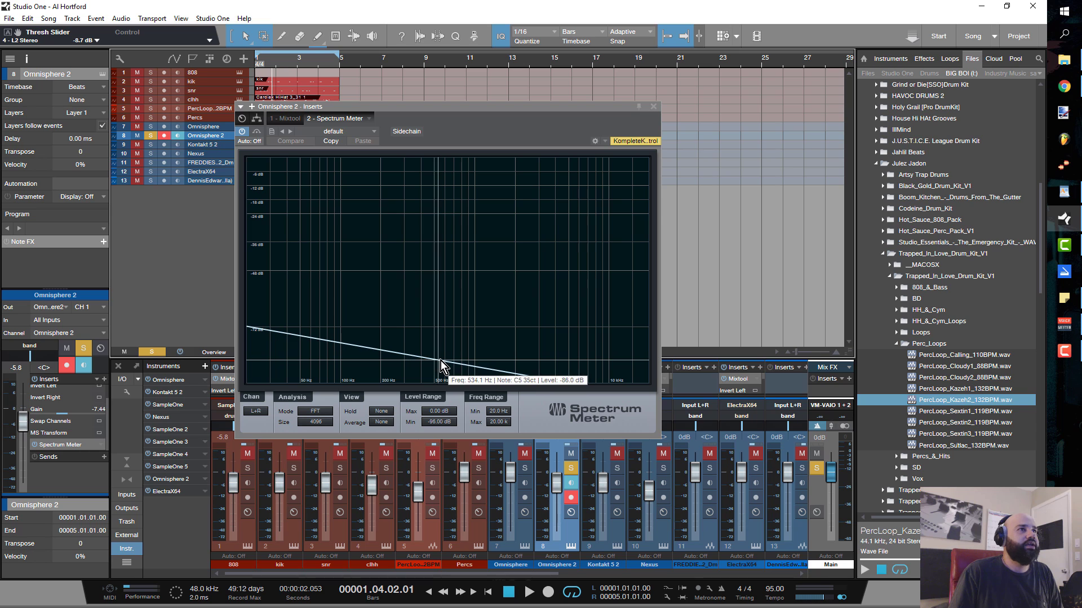
pyautogui.press('space')
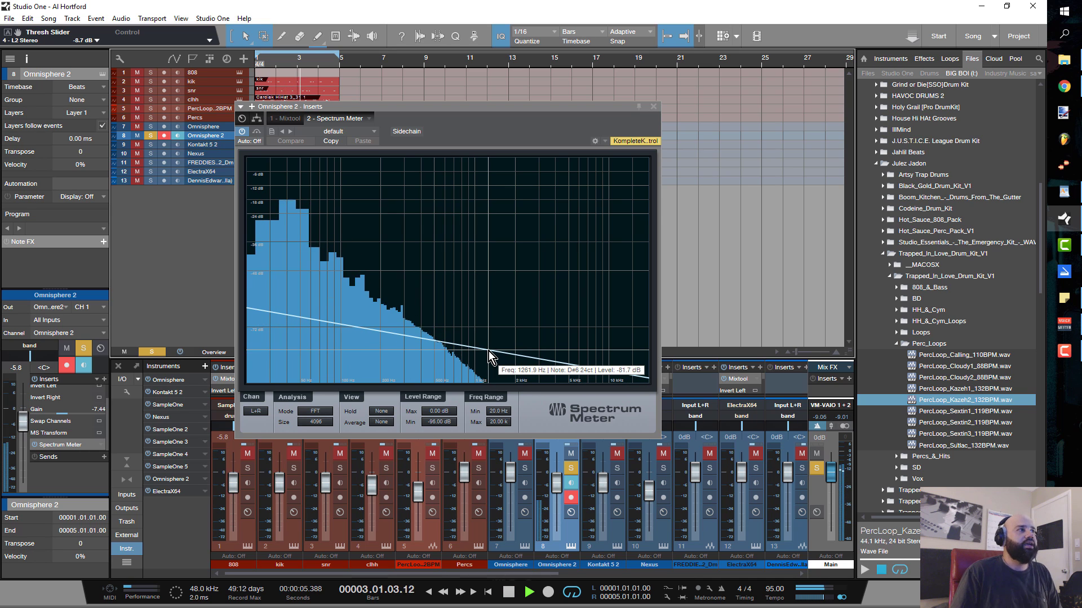
pyautogui.press('space')
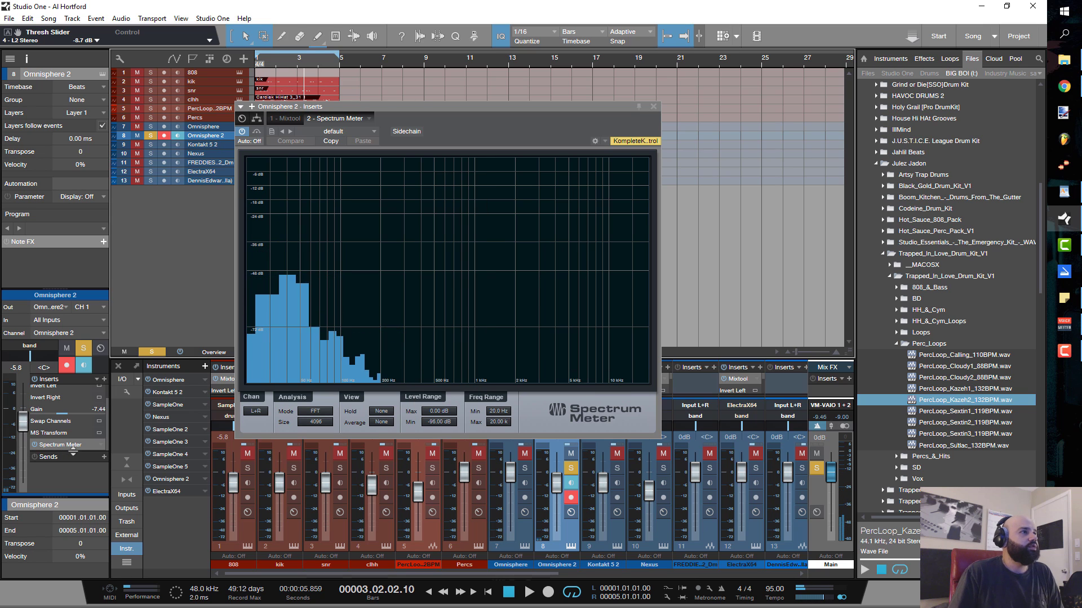
# Step: Add a PreSonus Pro EQ to the Omnisphere 2 track's inserts after the Spectrum Meter
pyautogui.click(102, 380)
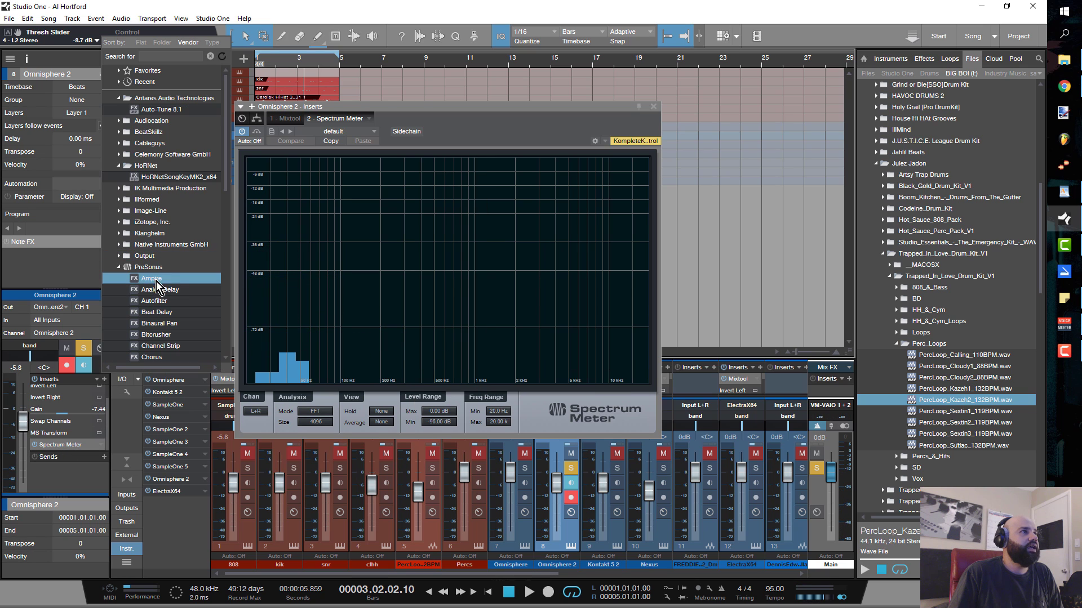
pyautogui.scroll(-6, 186, 321)
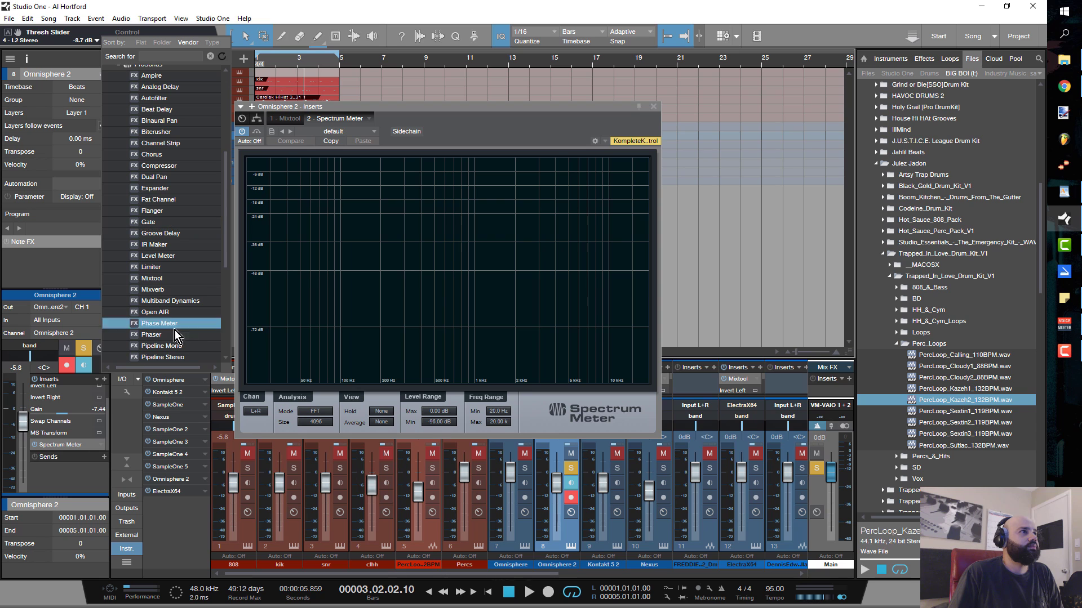
pyautogui.scroll(-1, 205, 302)
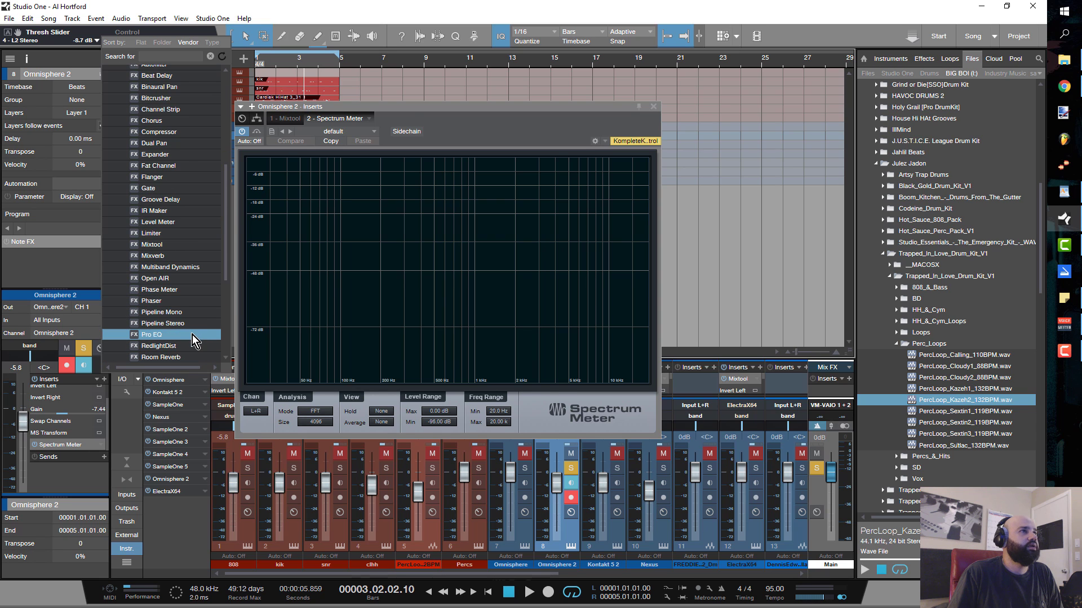
pyautogui.click(192, 335)
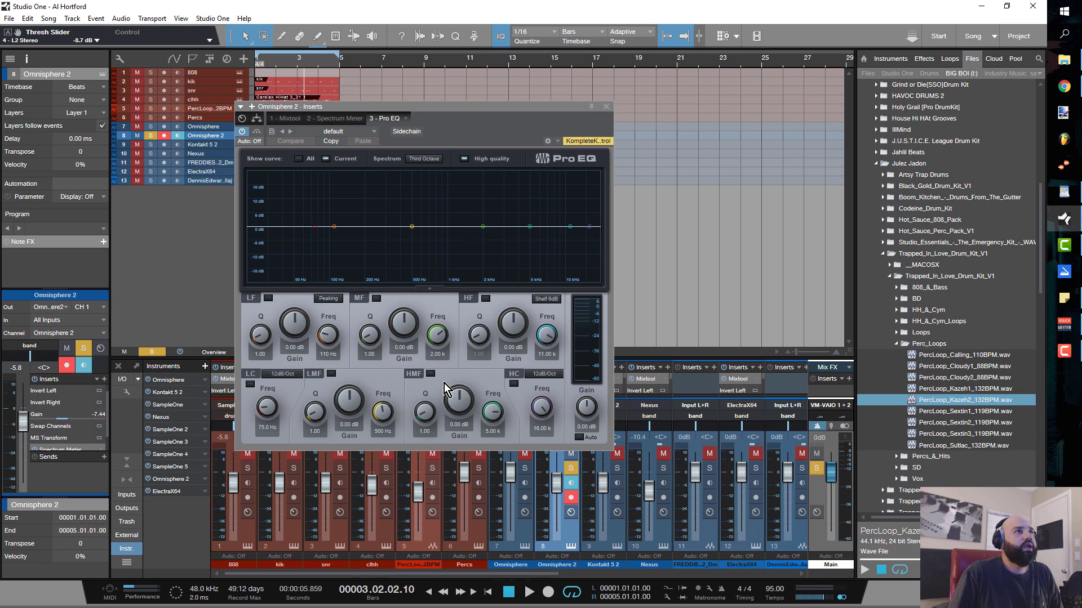
# Step: Enable the Pro EQ high-cut filter with a 48 dB/Oct slope and set its frequency to 86.9 Hz
pyautogui.click(513, 383)
pyautogui.click(543, 374)
pyautogui.click(560, 431)
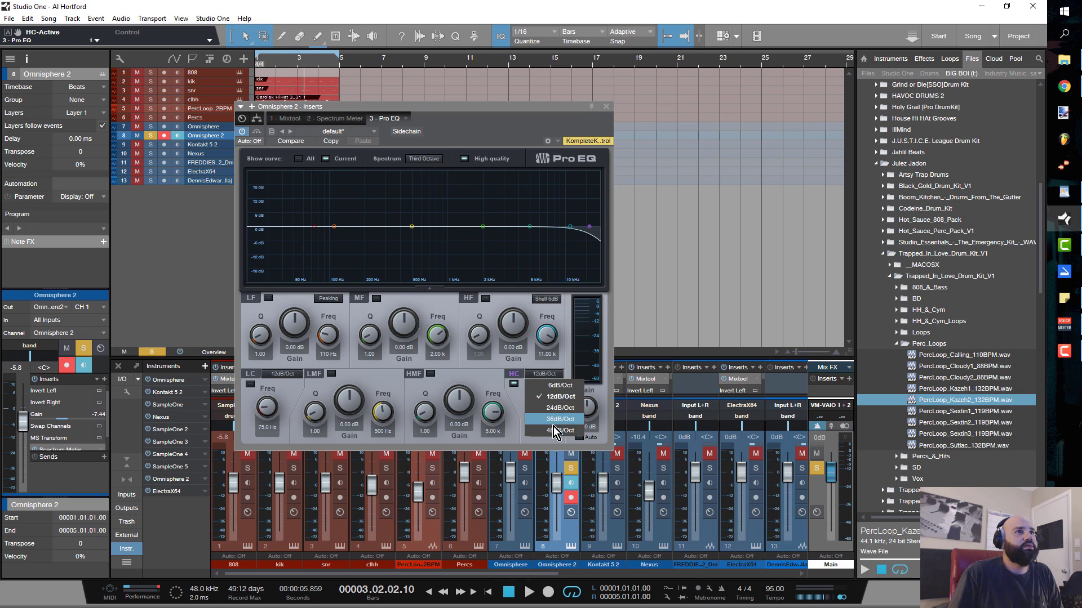
pyautogui.moveTo(542, 407); pyautogui.dragTo(519, 454)
# Step: Play the soloed bass while setting the Pro EQ low-cut frequency to 61.0 Hz and the high-cut frequency to 51.8 Hz
pyautogui.press('space')
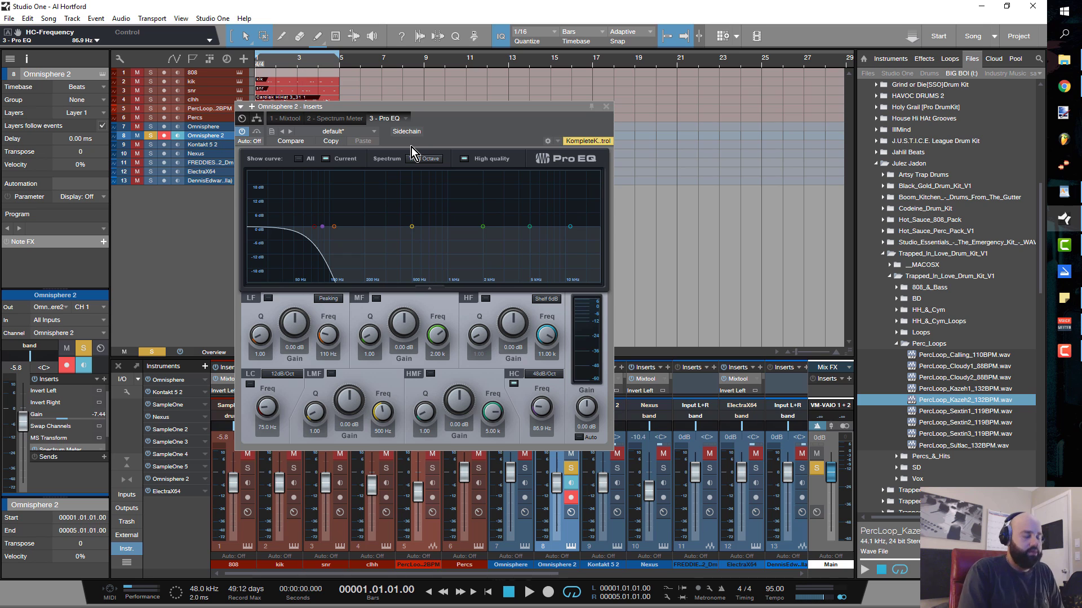
pyautogui.press('space')
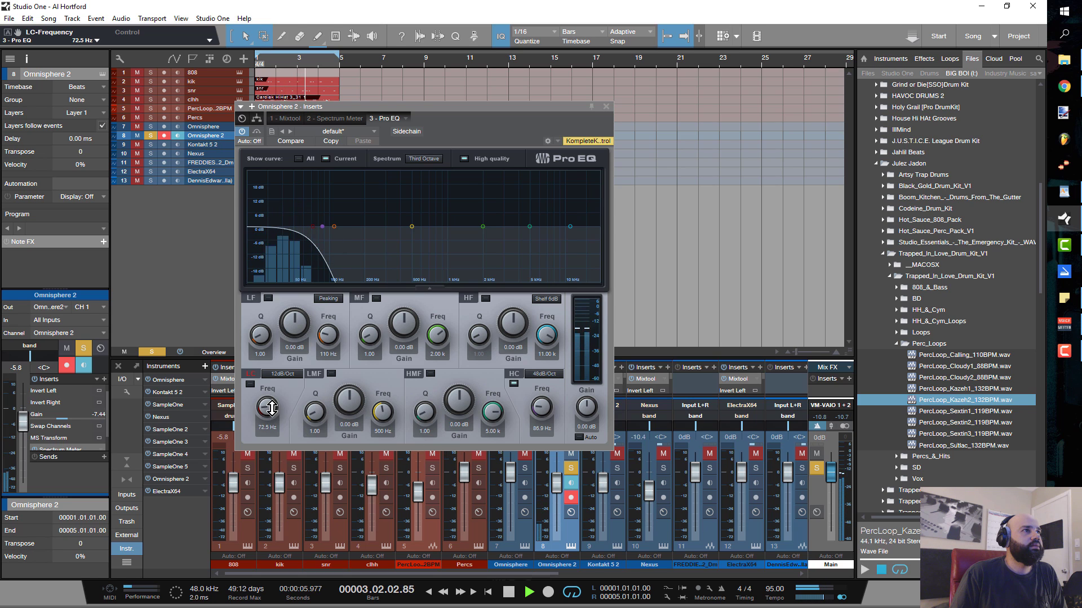
pyautogui.moveTo(271, 413); pyautogui.dragTo(272, 412)
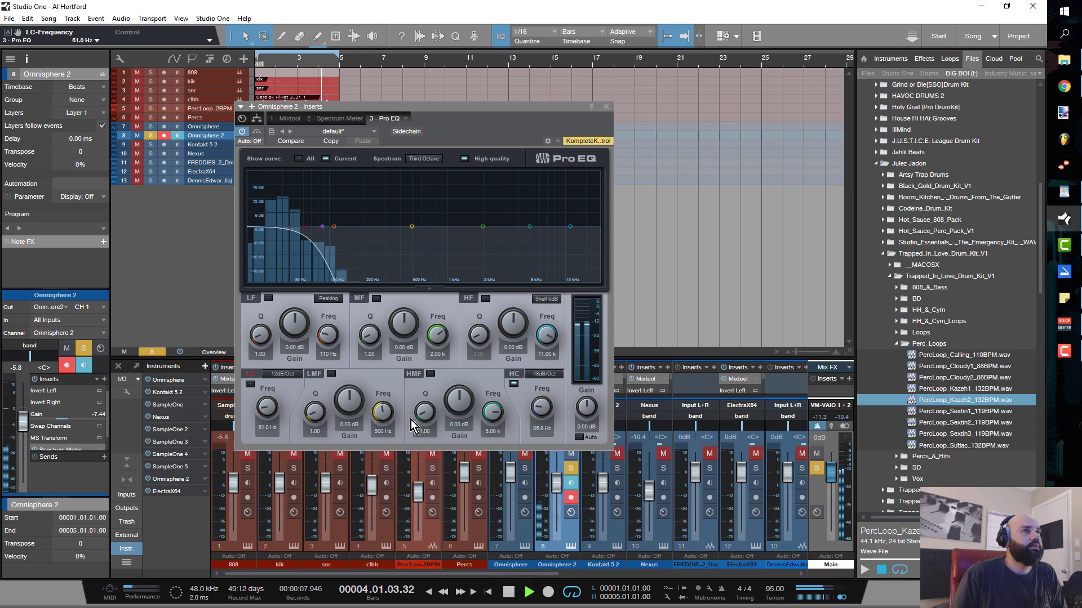
pyautogui.moveTo(541, 410); pyautogui.dragTo(541, 417)
pyautogui.scroll(-3, 541, 417)
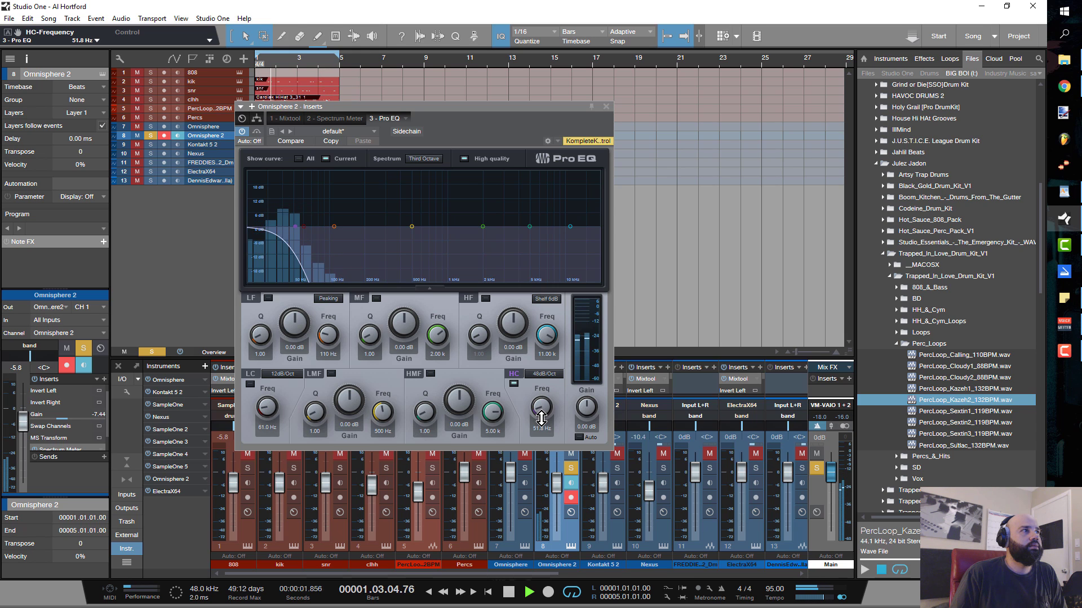
pyautogui.press('space')
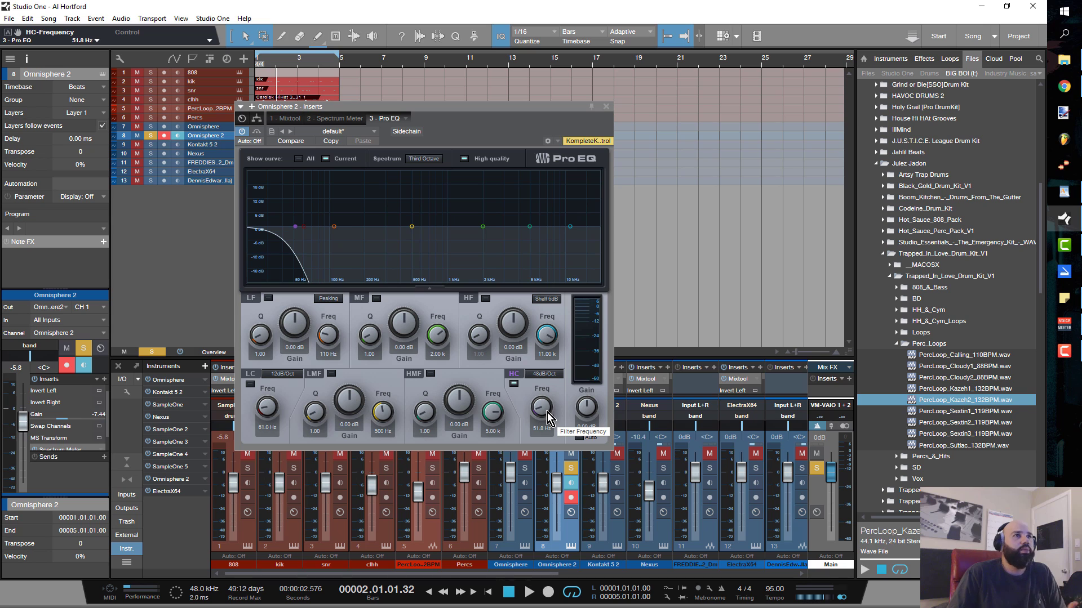
# Step: Raise the high-cut frequency to 20.00 kHz and switch that filter off, then unsolo the Omnisphere 2 track
pyautogui.moveTo(546, 412); pyautogui.dragTo(551, 234)
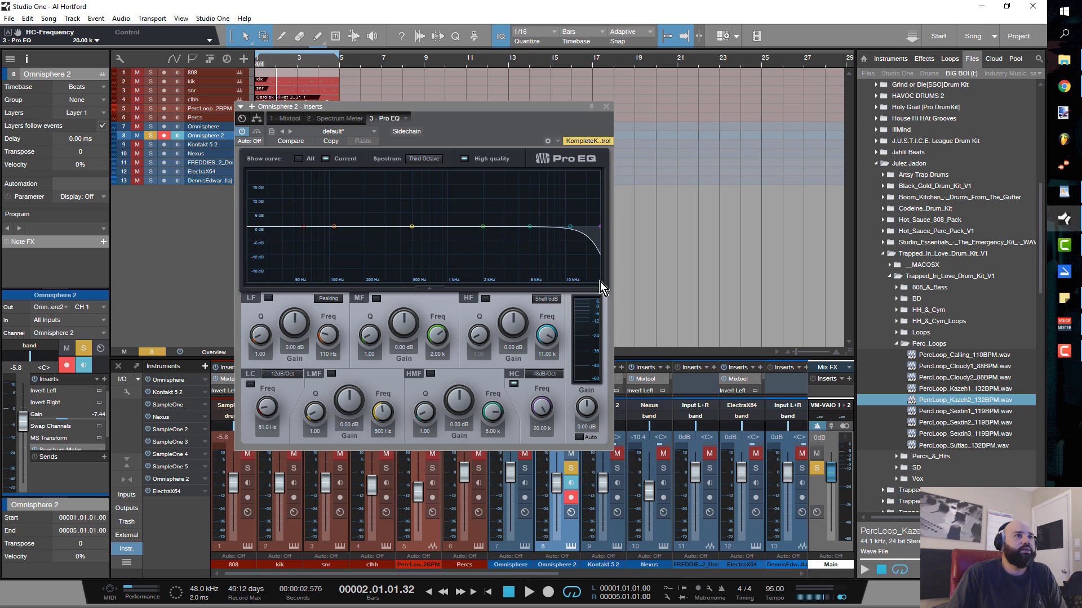
pyautogui.click(513, 383)
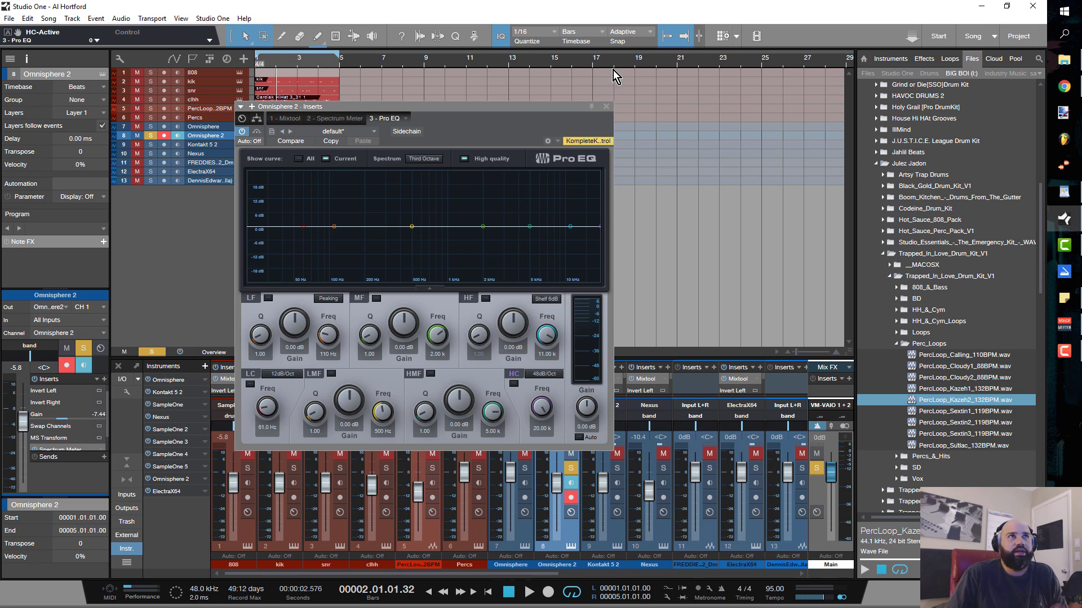
pyautogui.click(607, 108)
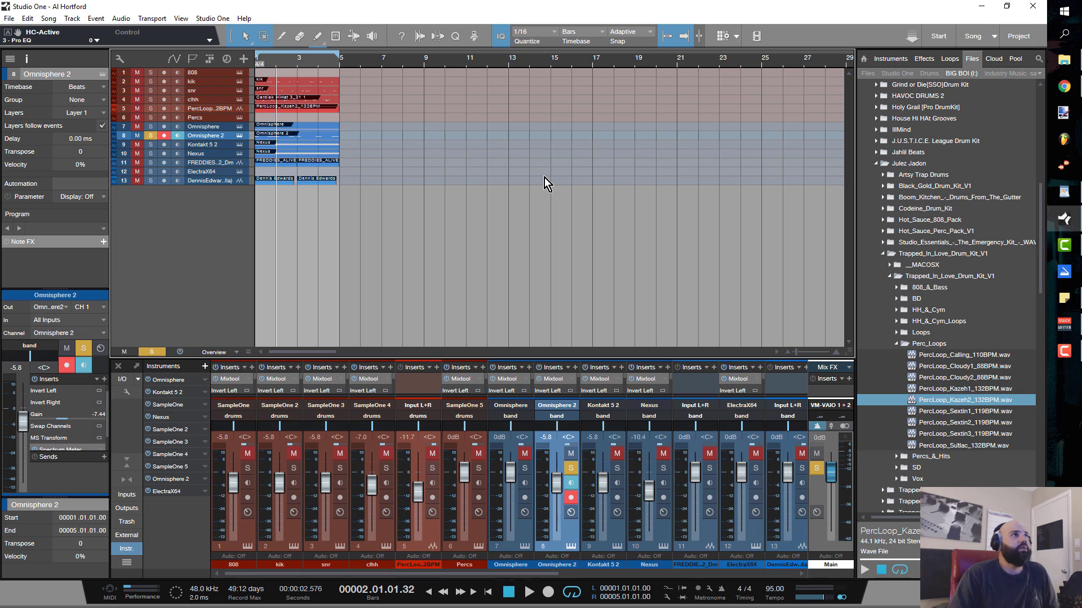
pyautogui.click(150, 135)
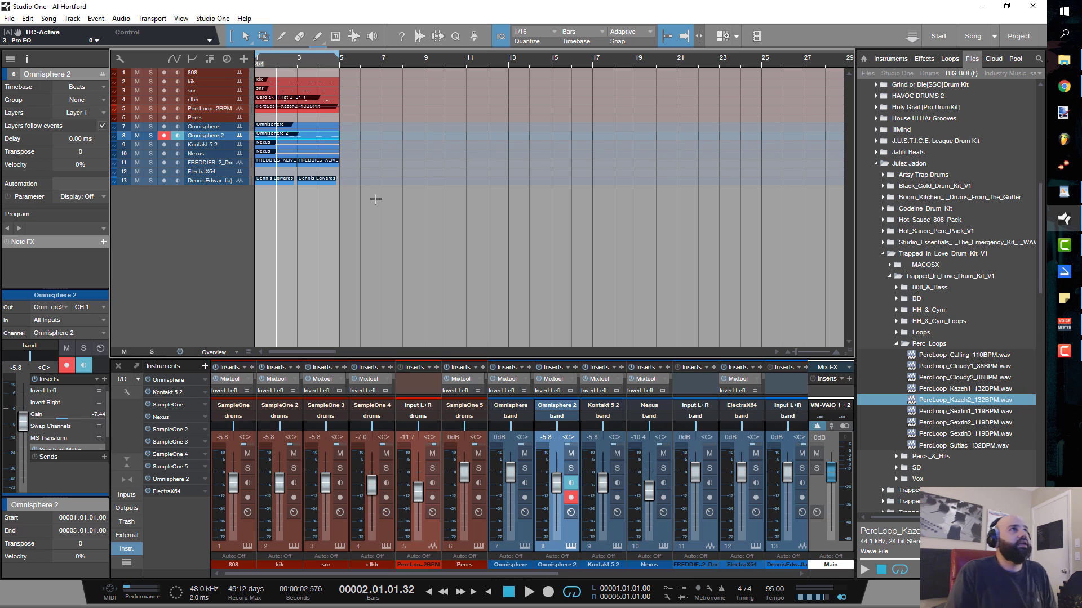
# Step: Duplicate the Omnisphere 2 instrument part into bars 5 to 9 and merge both parts into one
pyautogui.scroll(3, 304, 180)
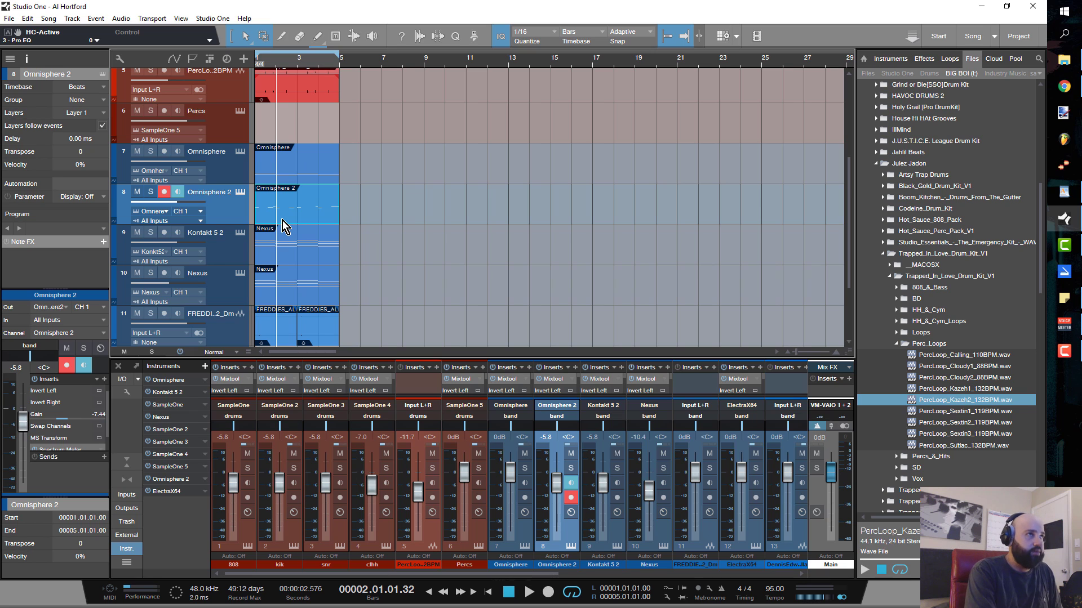
pyautogui.press('d')
pyautogui.moveTo(526, 199); pyautogui.dragTo(267, 222)
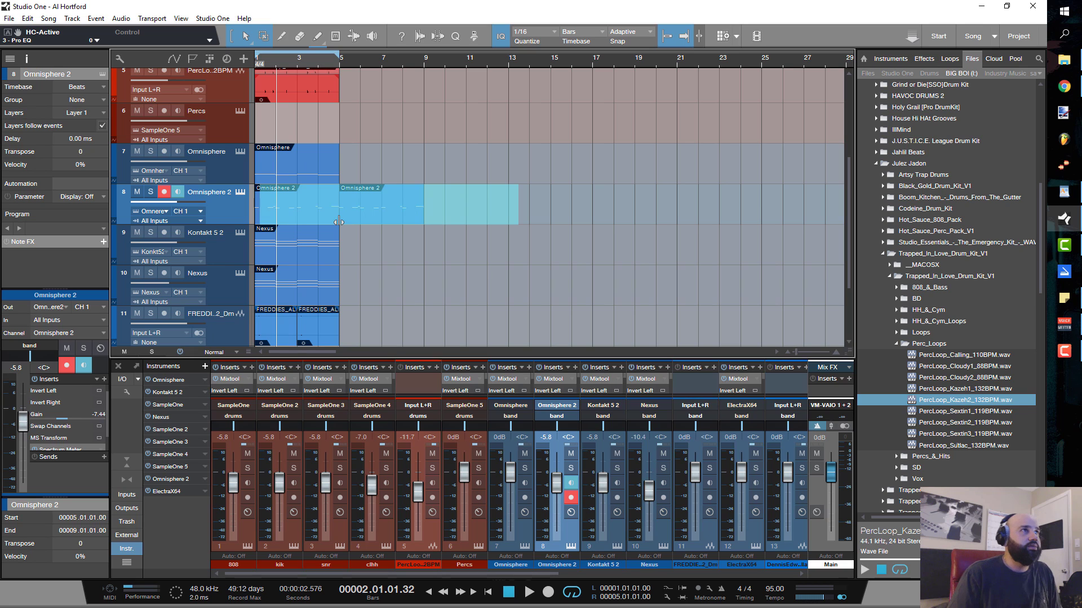
pyautogui.click(376, 217)
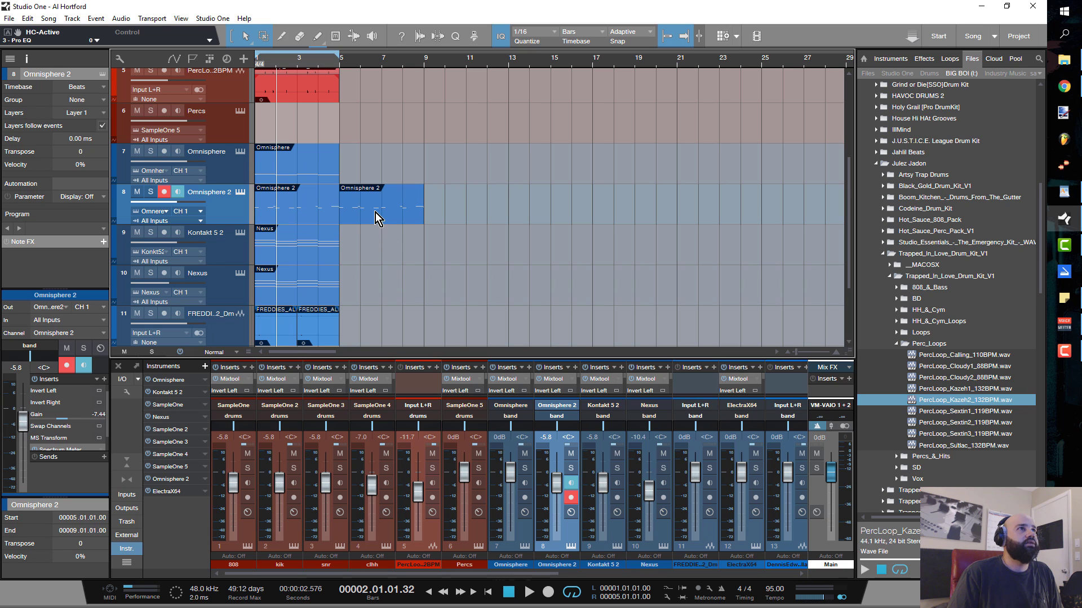
pyautogui.keyDown('shift'); pyautogui.click(309, 218); pyautogui.keyUp('shift')
pyautogui.press('g')
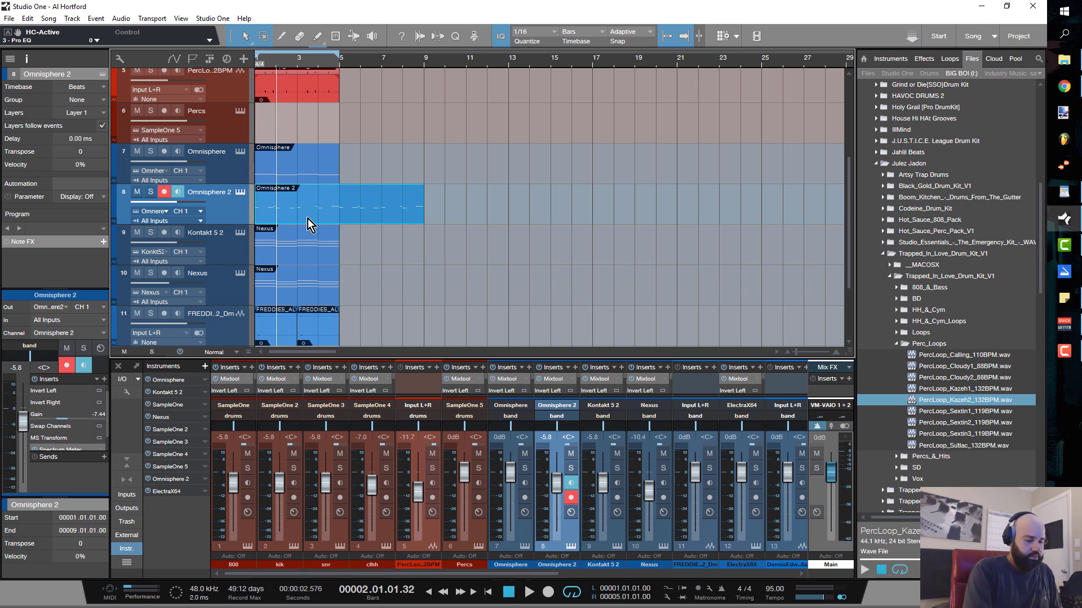
# Step: Bounce the merged Omnisphere 2 part to a new audio track and shorten the audio event to four bars from bar 1
pyautogui.hotkey('ctrl', 'b')
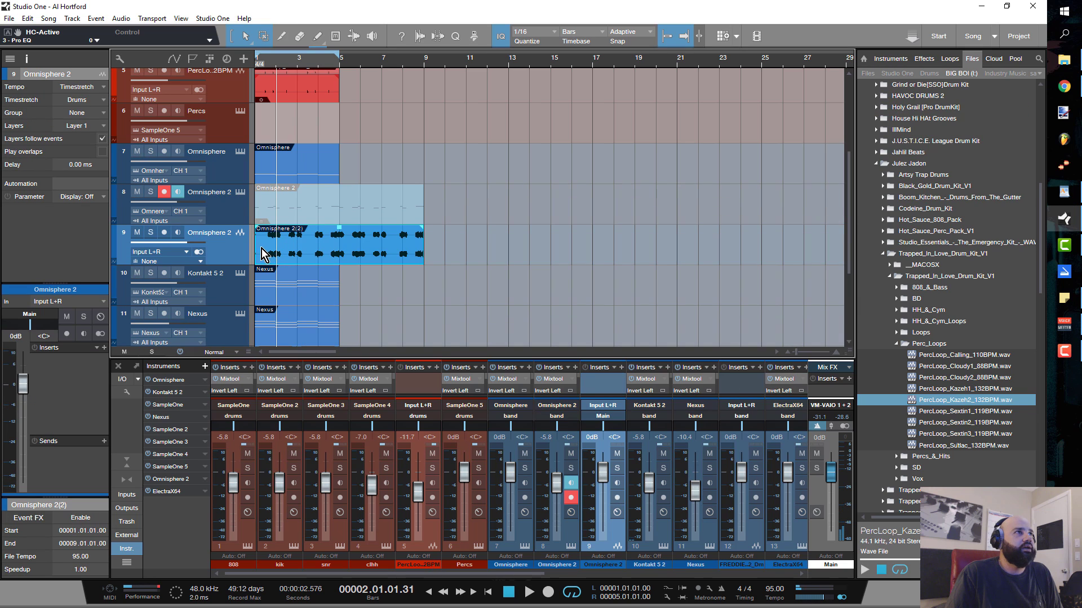
pyautogui.moveTo(258, 249); pyautogui.dragTo(278, 260)
# Step: View the bounced event's transpose and tune options, and unmute the merged Omnisphere 2 instrument part
pyautogui.rightClick(301, 261)
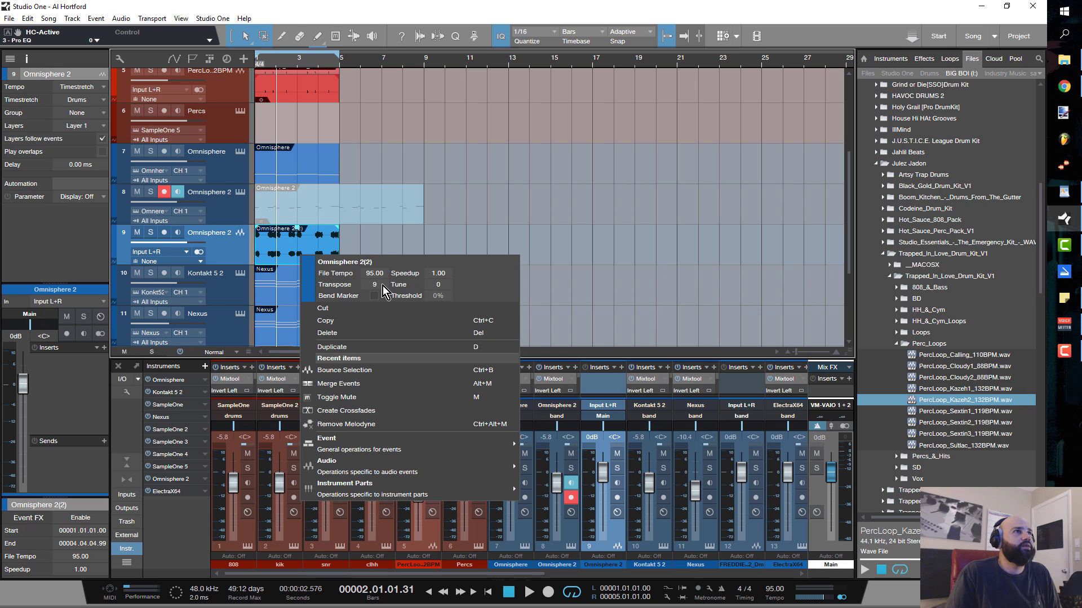
pyautogui.click(401, 232)
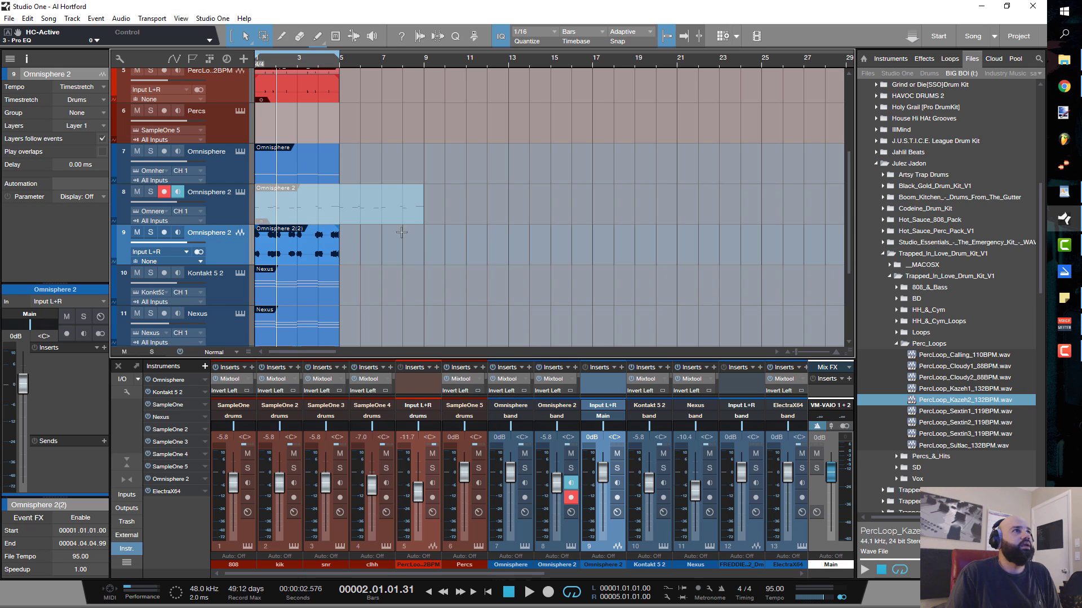
pyautogui.click(326, 218)
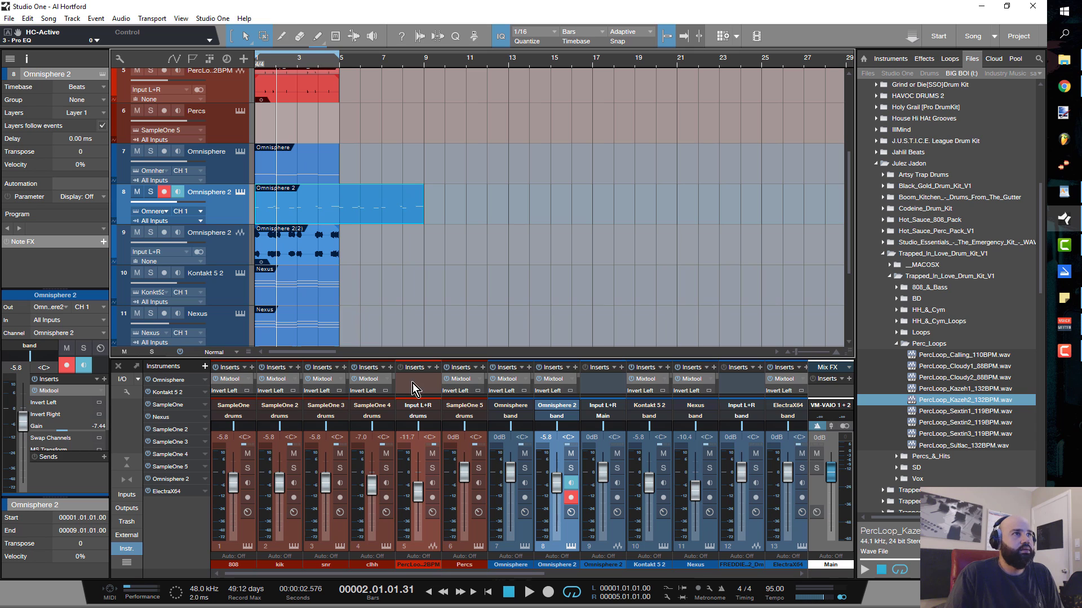
# Step: Copy the Omnisphere 2 channel's Spectrum Meter to the Main channel's post-fader slot, pin its window aside, and remove the original from Omnisphere 2
pyautogui.moveTo(414, 358); pyautogui.dragTo(414, 191)
pyautogui.moveTo(545, 286); pyautogui.dragTo(822, 352)
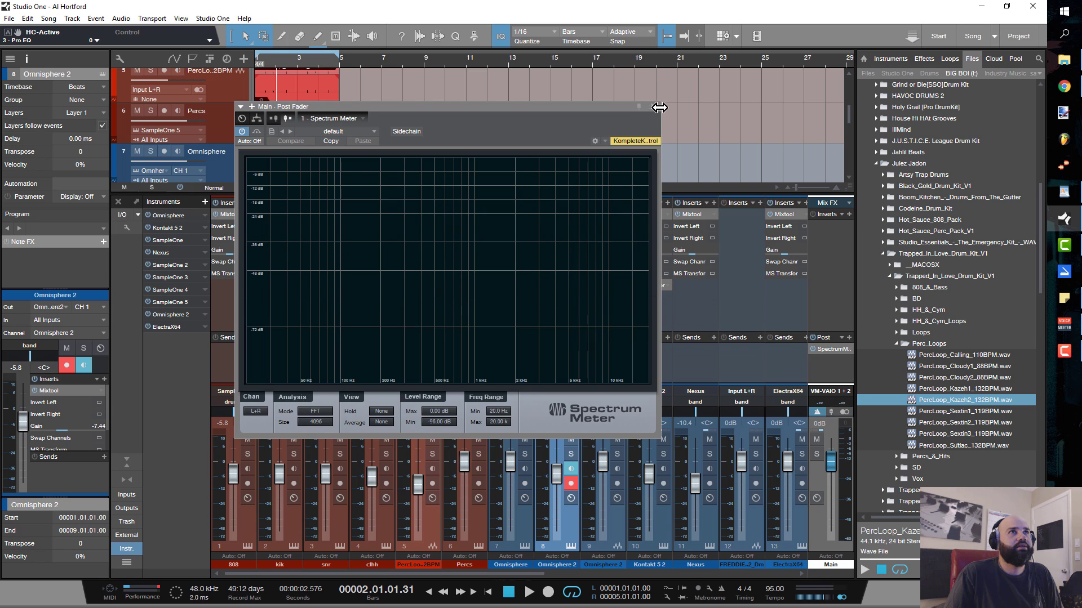
pyautogui.moveTo(620, 111); pyautogui.dragTo(991, 77)
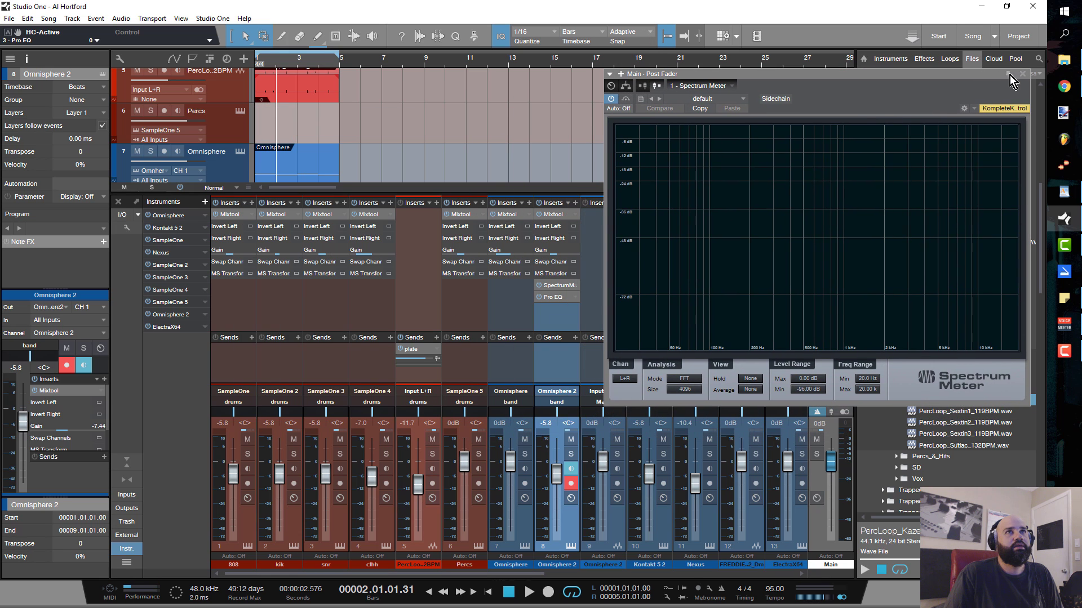
pyautogui.rightClick(549, 292)
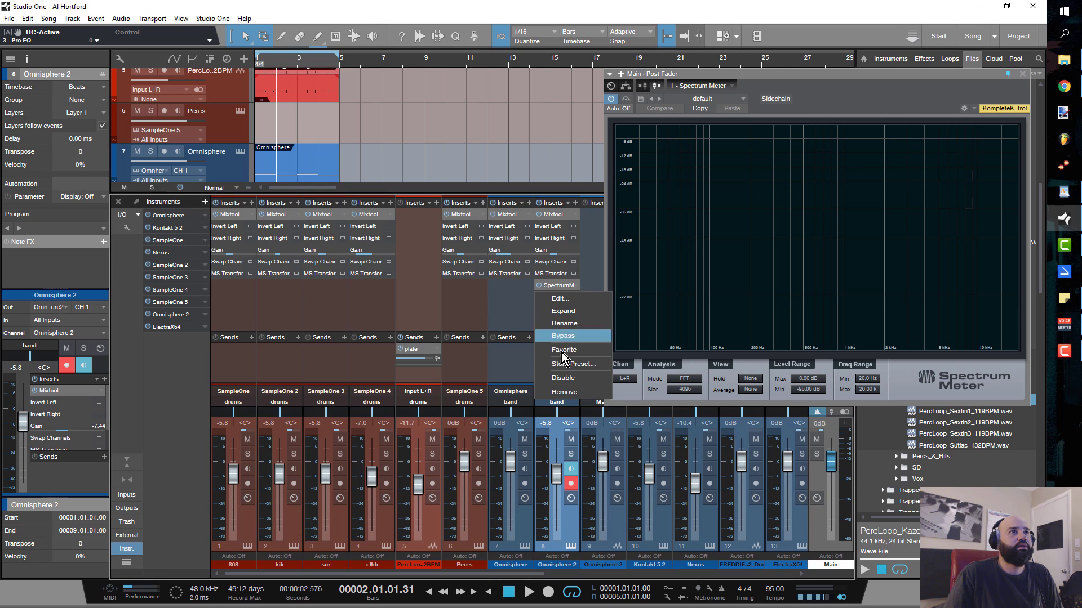
pyautogui.click(576, 323)
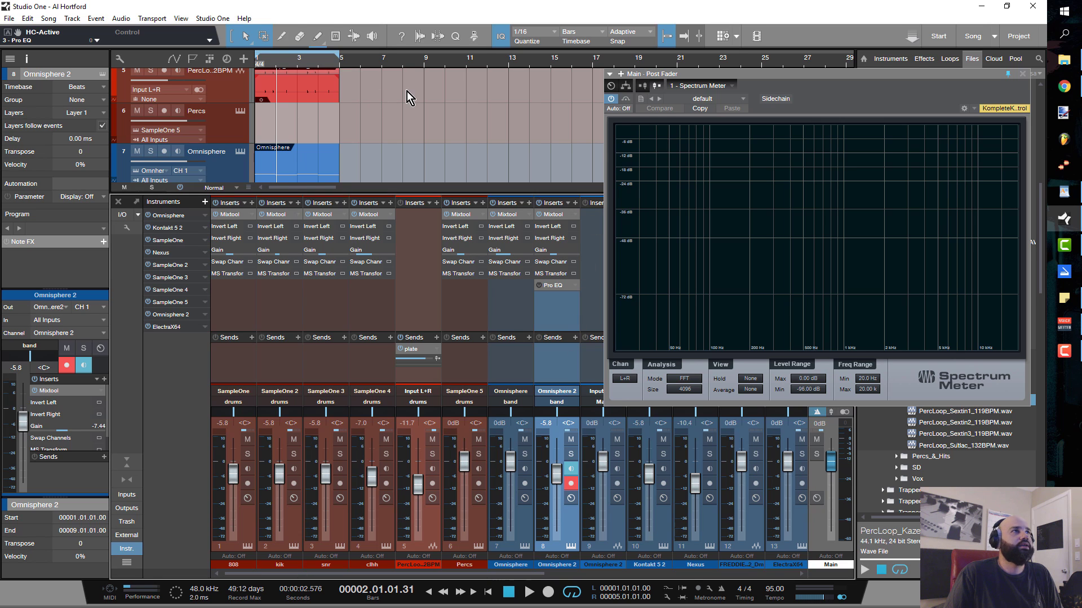
# Step: Mute the bounced Omnisphere 2 audio track and play the beat, watching the Spectrum Meter on the Main channel
pyautogui.scroll(-3, 410, 99)
pyautogui.click(137, 129)
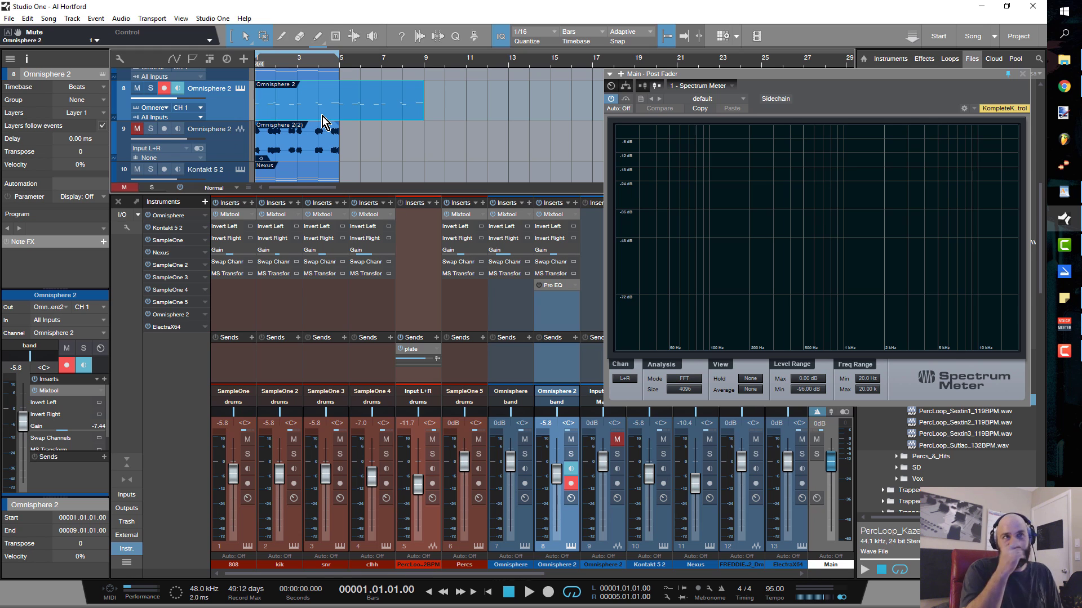
pyautogui.press('space')
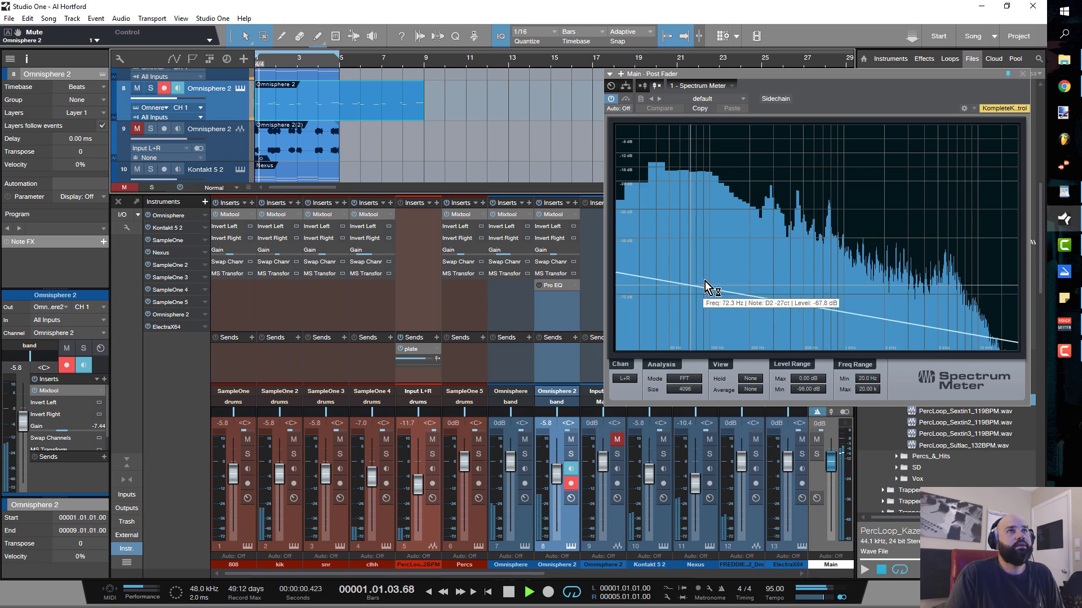
pyautogui.press('space')
# Step: Solo the Omnisphere 2 instrument track and play it from the start to examine its frequency spectrum
pyautogui.click(151, 88)
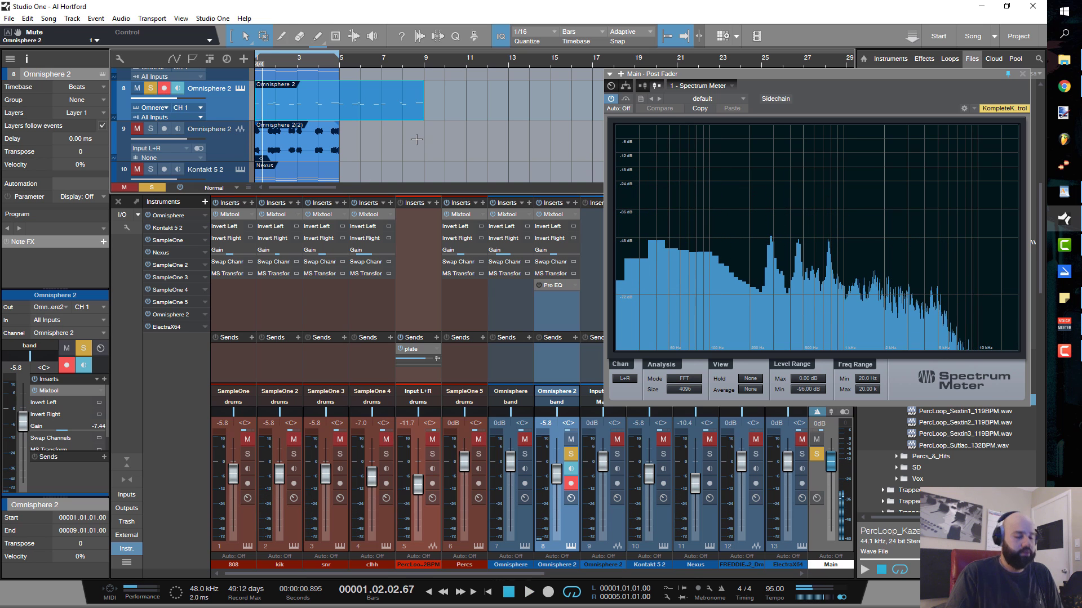
pyautogui.press('space')
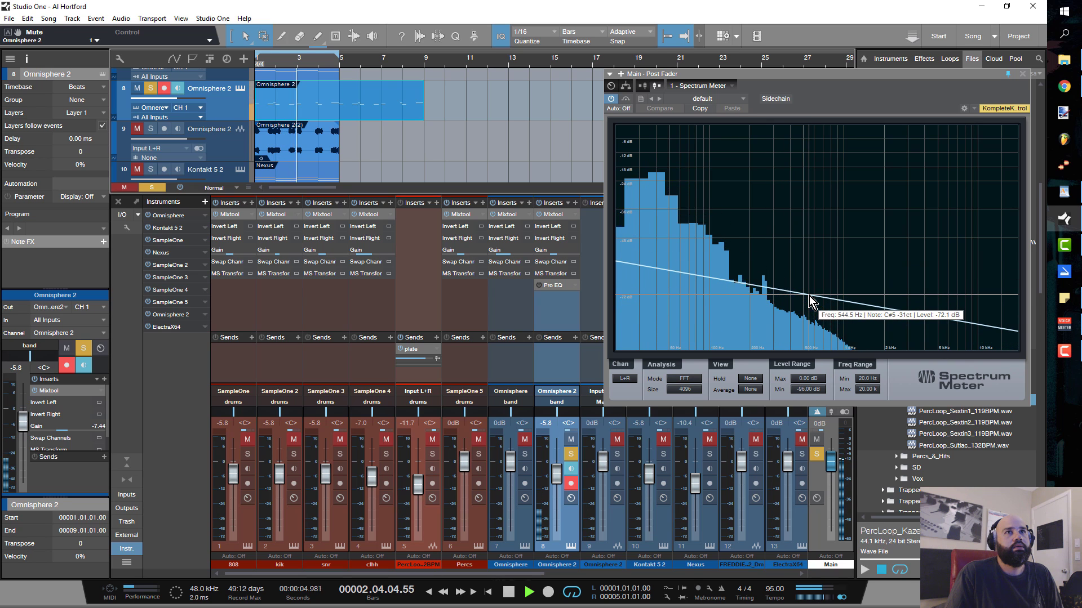
pyautogui.press('space')
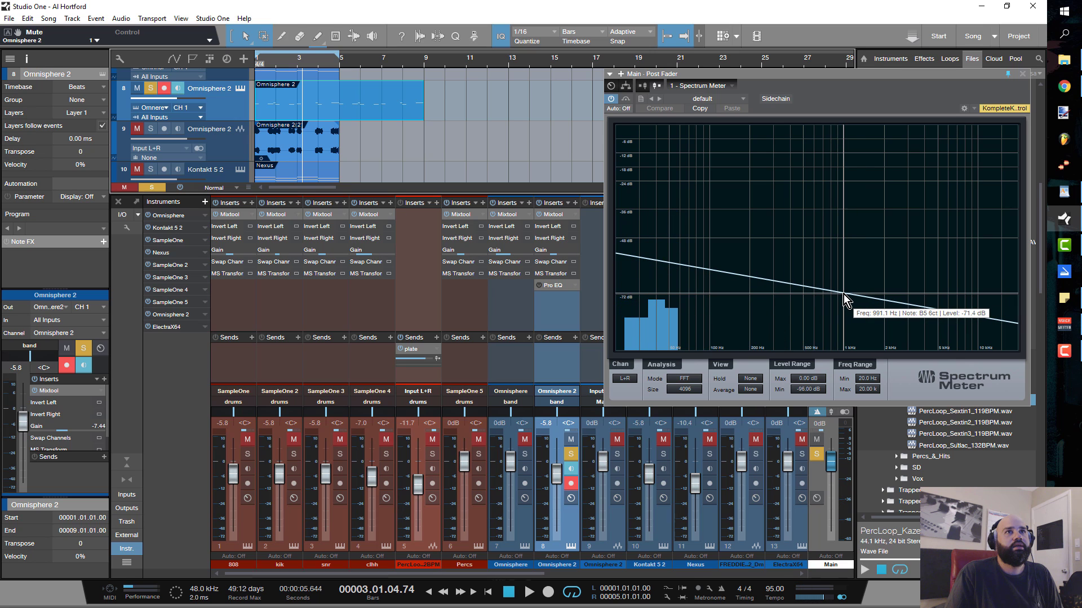
pyautogui.press('space')
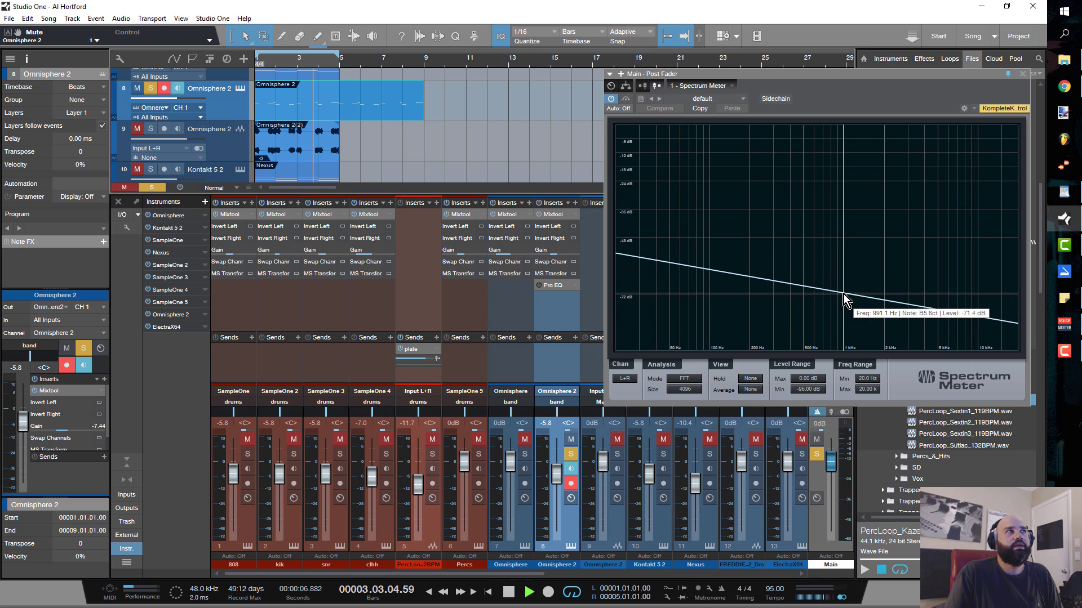
pyautogui.press('Home')
pyautogui.press('space')
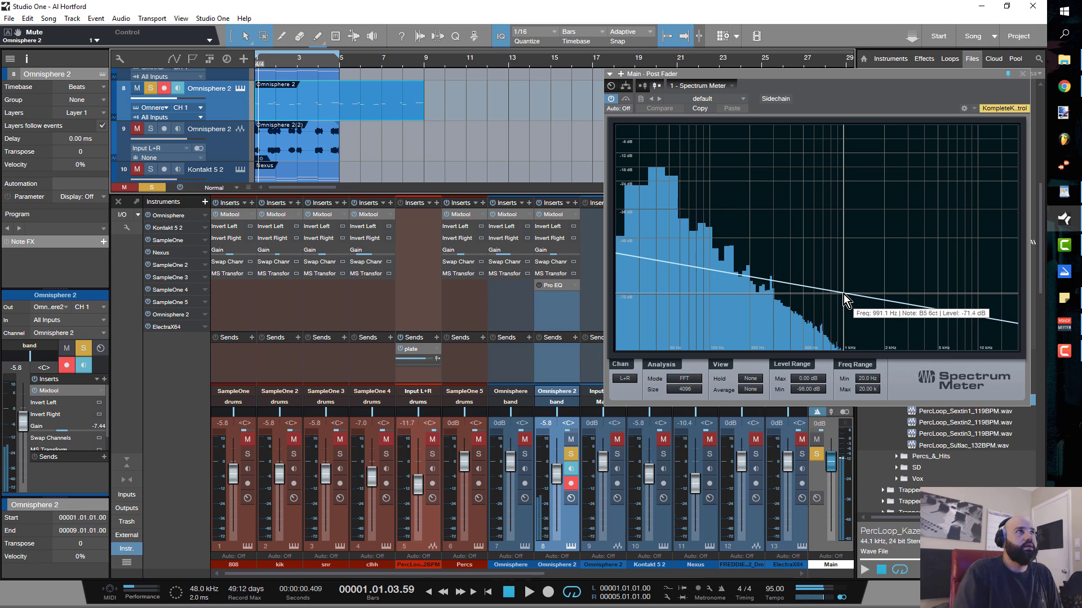
# Step: Solo and unmute the bounced audio track and examine its spectrum combined with the soloed Omnisphere 2 instrument
pyautogui.click(151, 129)
pyautogui.click(137, 129)
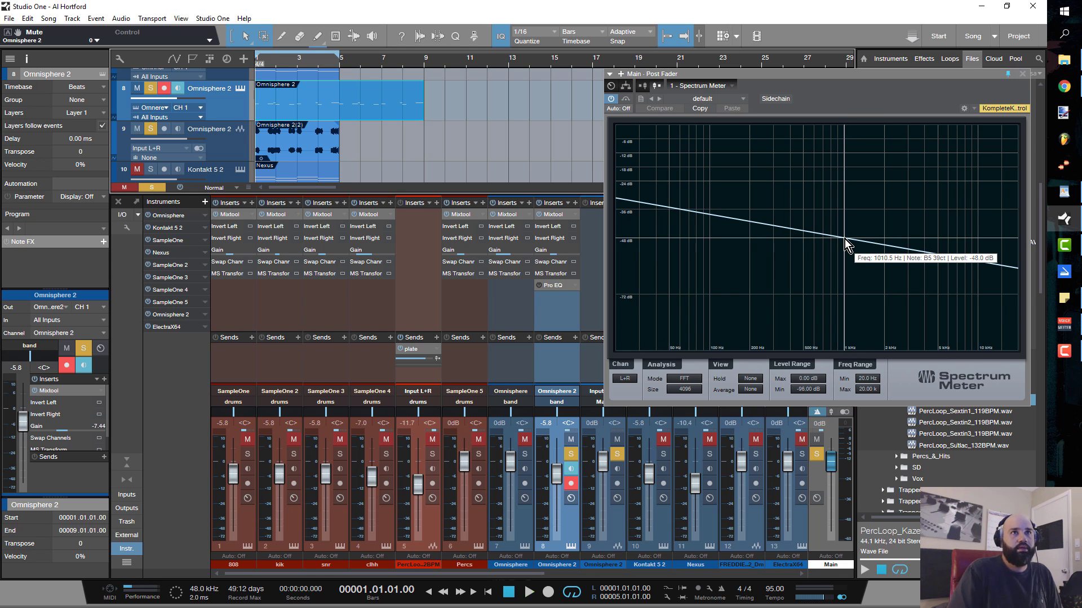
pyautogui.press('space')
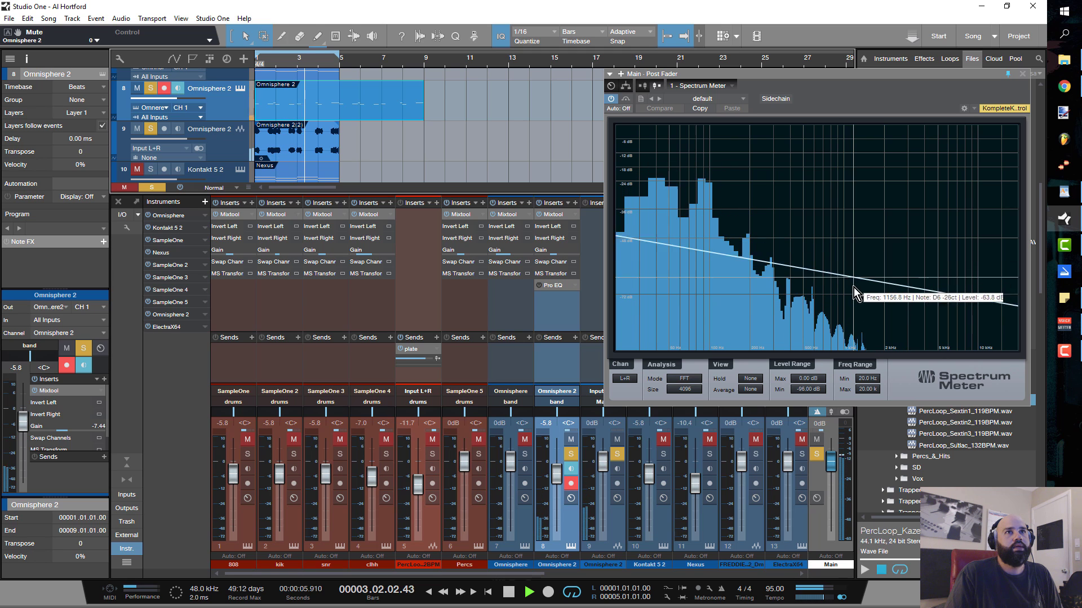
pyautogui.press('space')
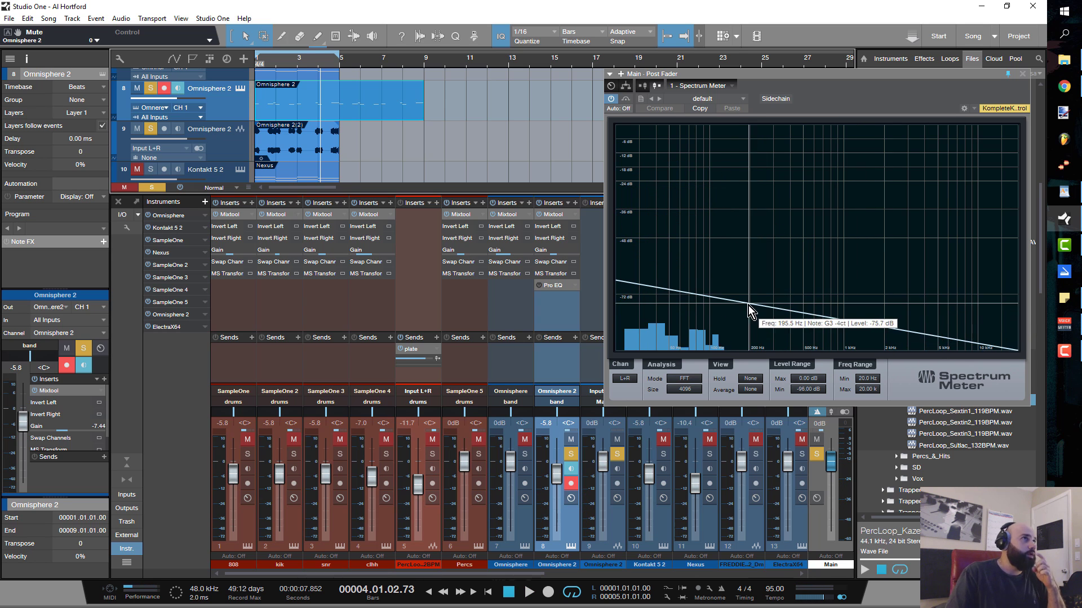
# Step: Select the bounced audio event and take both Omnisphere 2 tracks out of solo, returning the audio track to muted
pyautogui.click(308, 159)
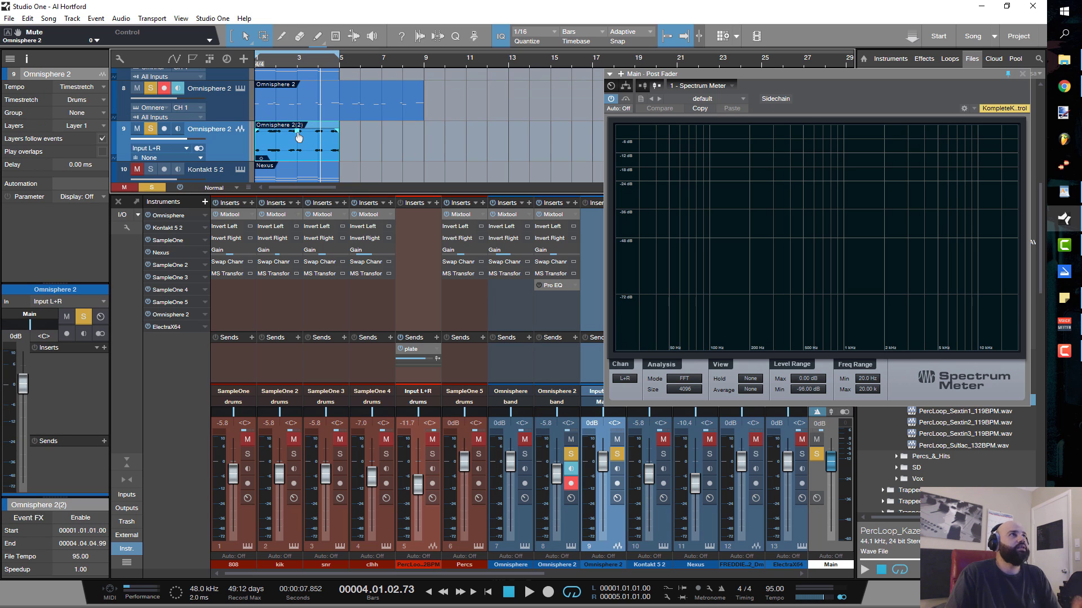
pyautogui.click(151, 132)
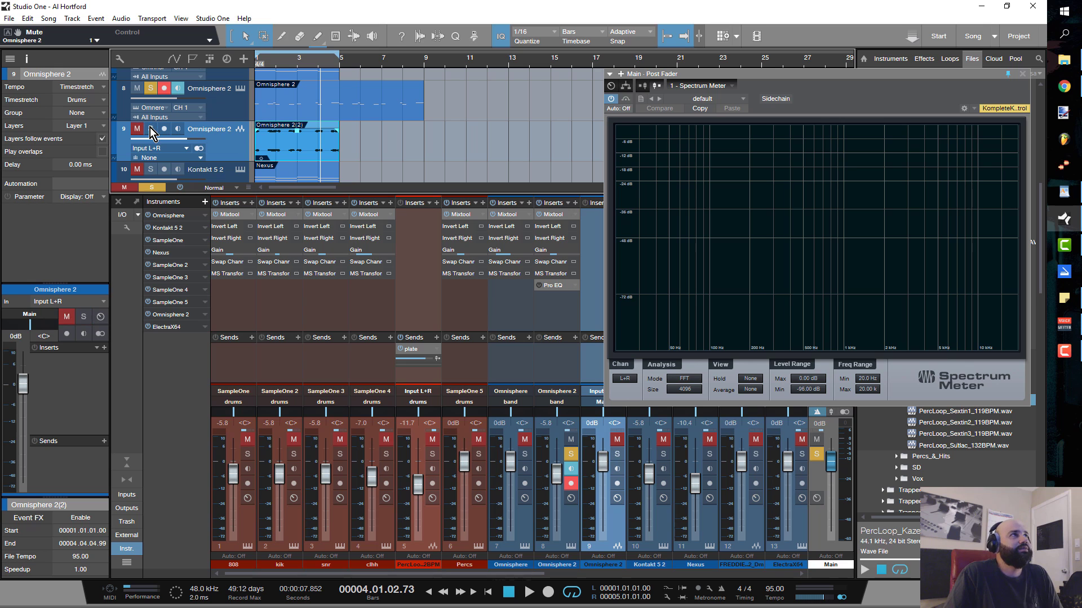
pyautogui.click(150, 89)
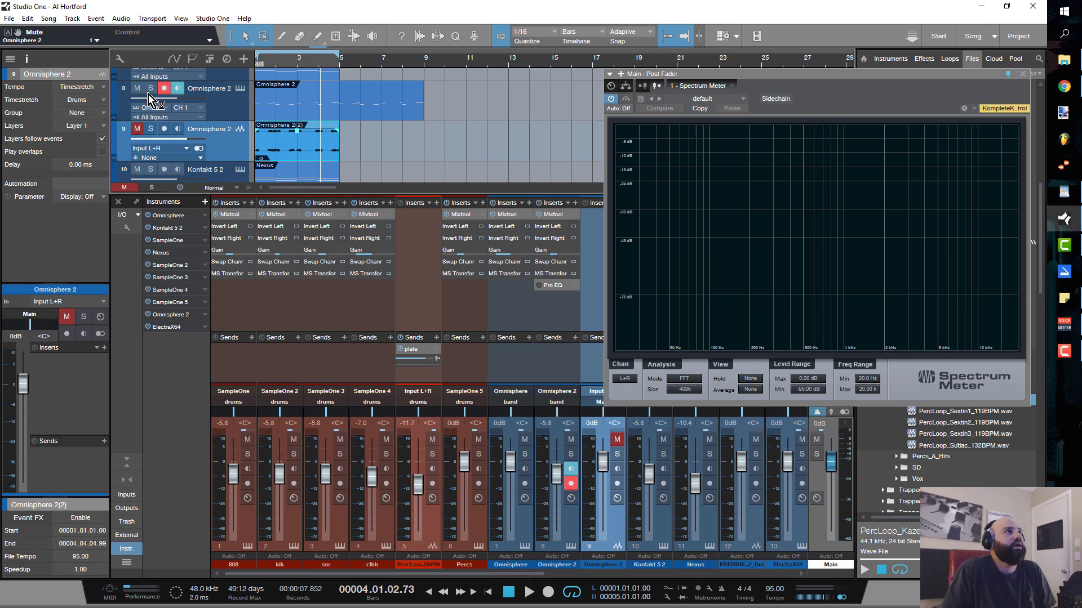
# Step: Play the full beat with the bounced track muted and reduce the track height to Tiny
pyautogui.press('space')
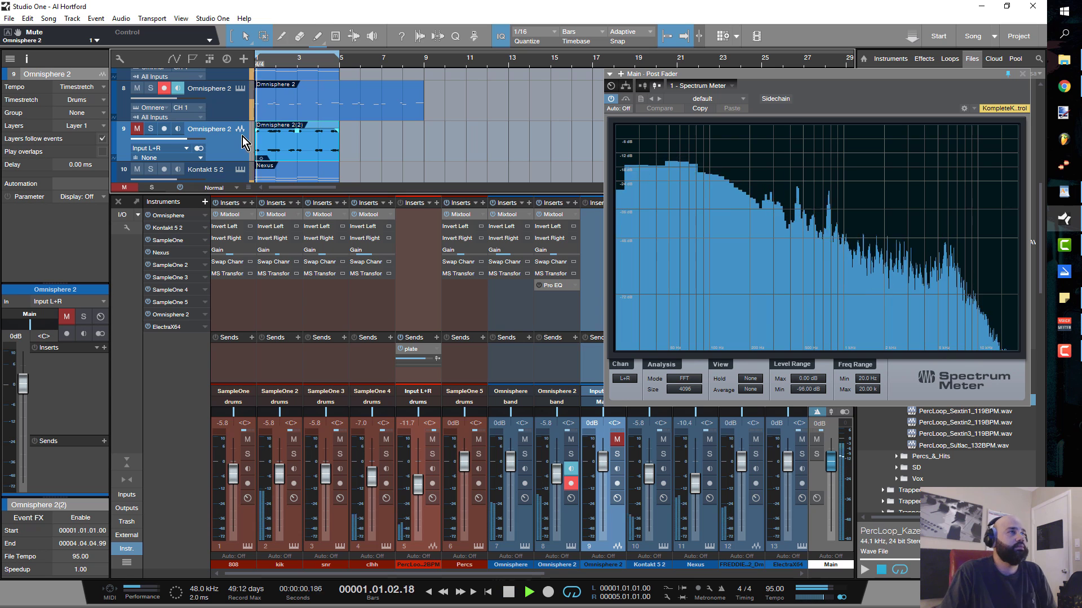
pyautogui.hotkey('shift', 'w')
pyautogui.scroll(2, 361, 130)
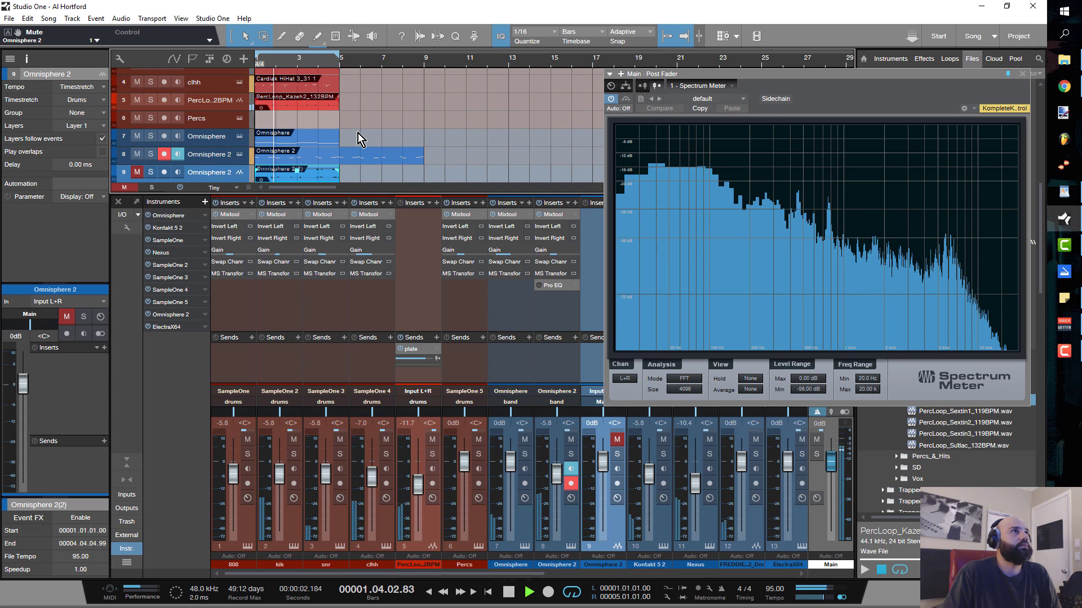
pyautogui.press('space')
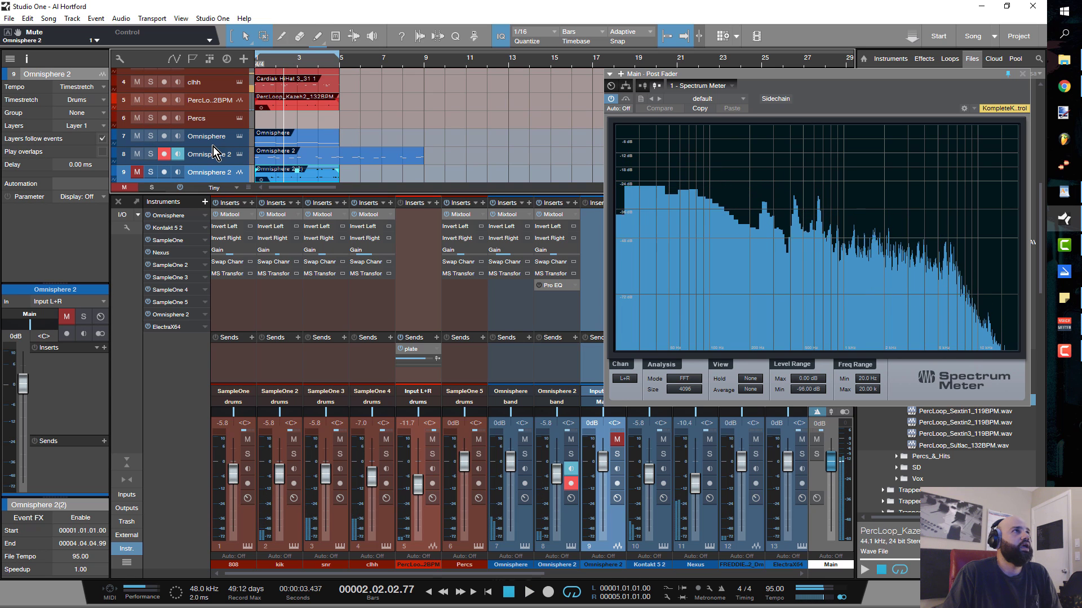
# Step: Solo the Omnisphere 2 instrument and kik tracks and play them together
pyautogui.click(150, 154)
pyautogui.scroll(3, 268, 140)
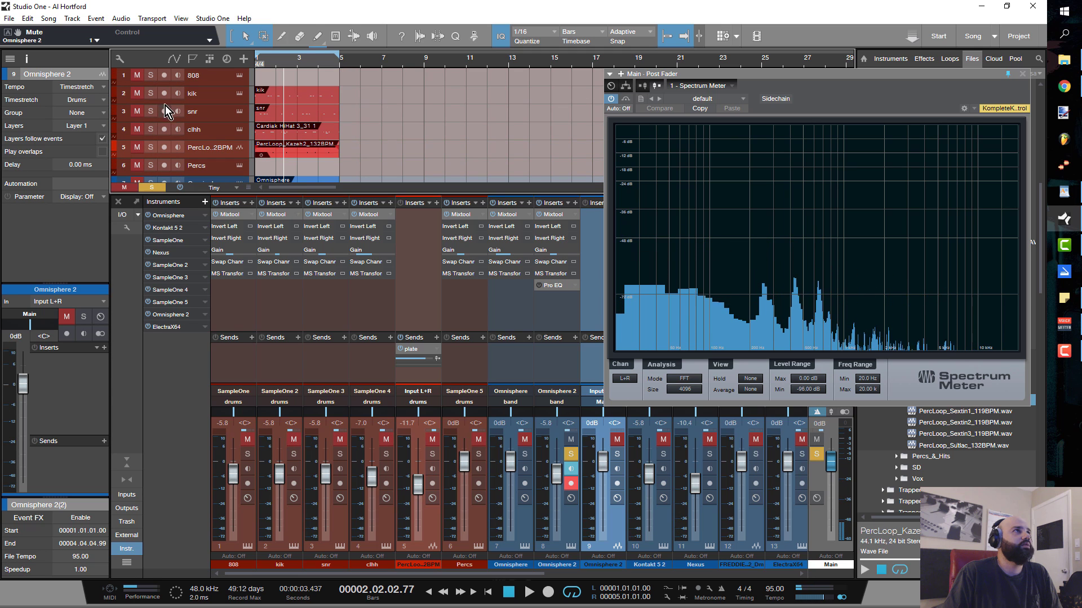
pyautogui.click(151, 93)
pyautogui.press('space')
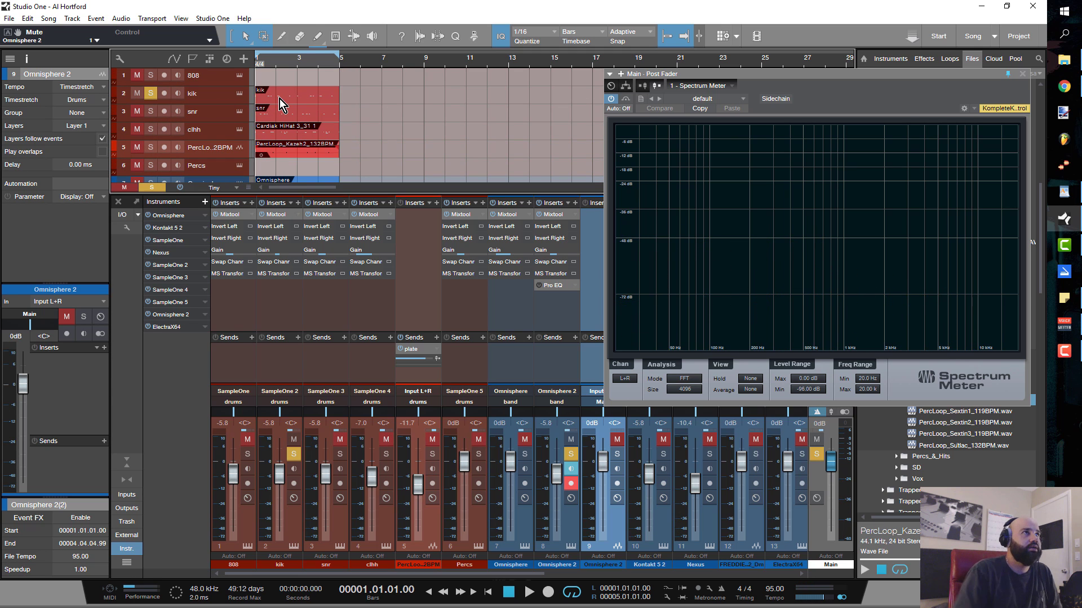
pyautogui.scroll(-4, 313, 110)
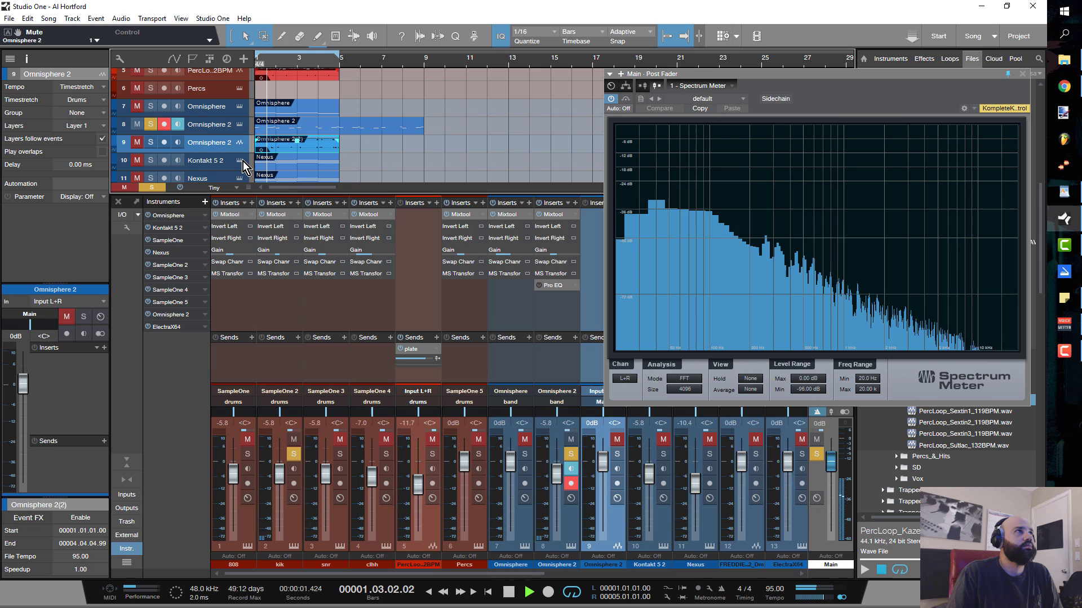
# Step: Balance the Omnisphere 2 bass against the kick during playback by setting its Mixtool gain to -5.76 dB
pyautogui.click(208, 124)
pyautogui.moveTo(57, 426); pyautogui.dragTo(59, 430)
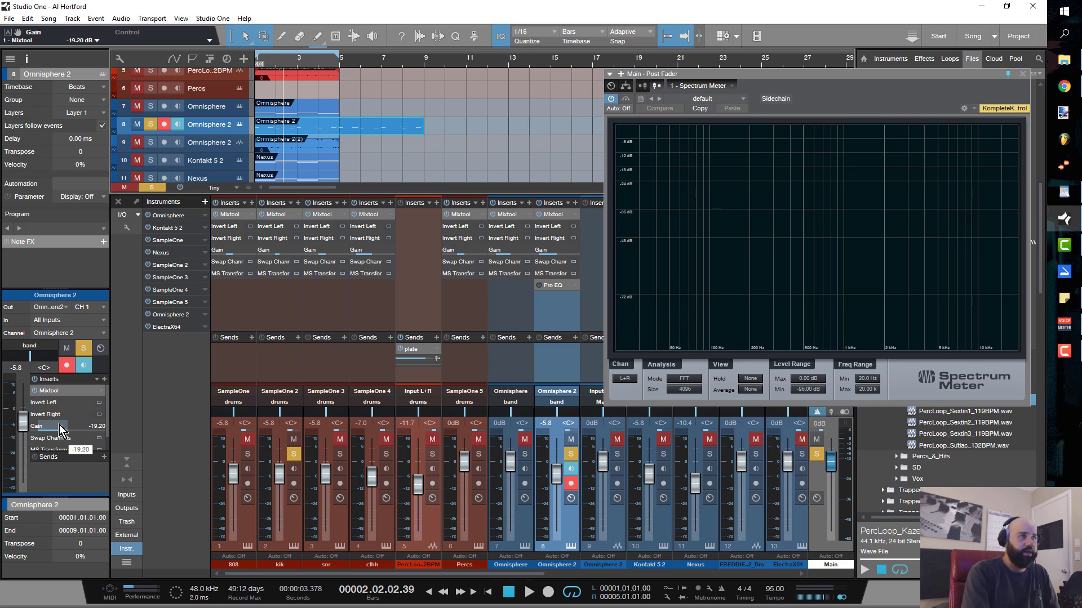
pyautogui.press('space')
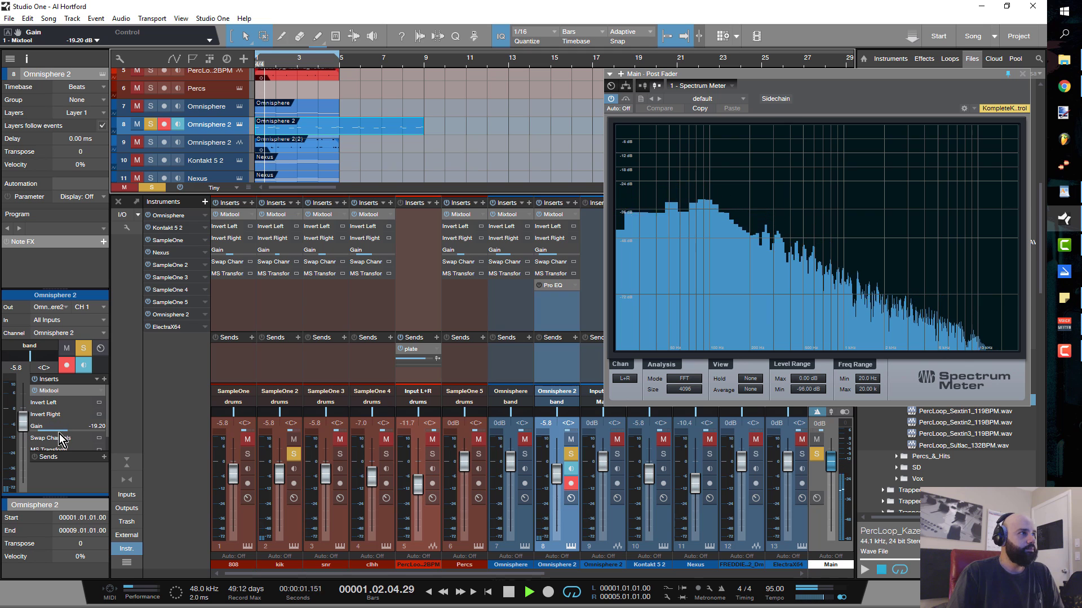
pyautogui.scroll(6, 59, 433)
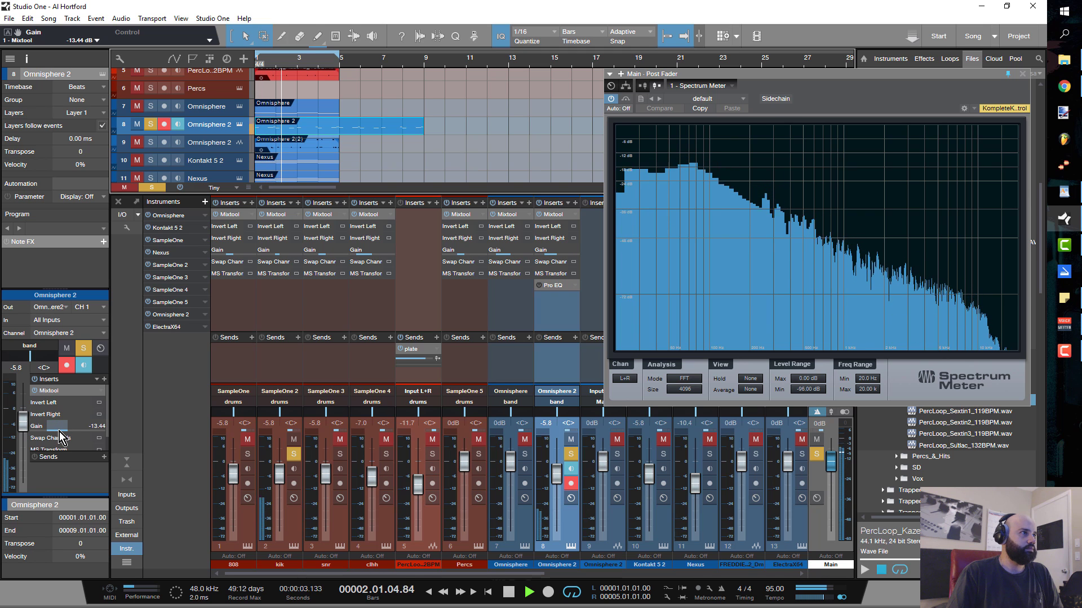
pyautogui.scroll(3, 59, 432)
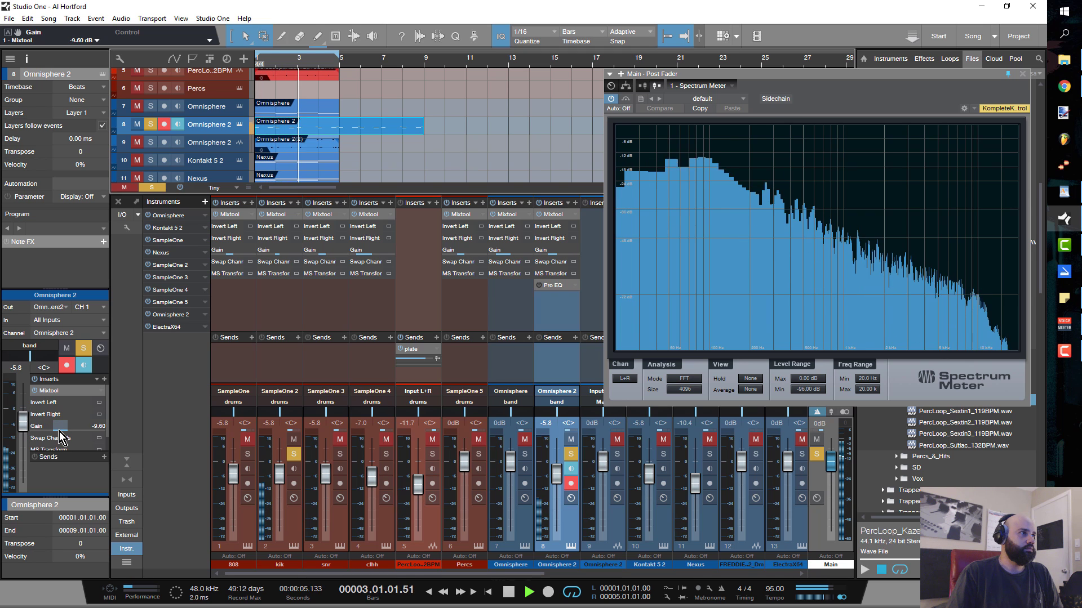
pyautogui.scroll(3, 61, 437)
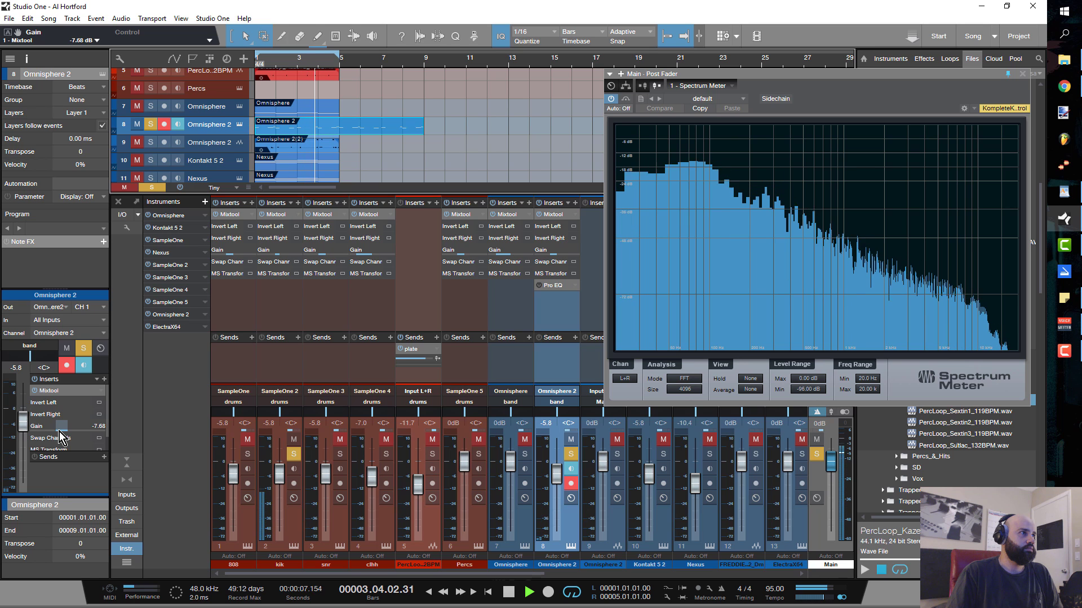
pyautogui.scroll(1, 60, 438)
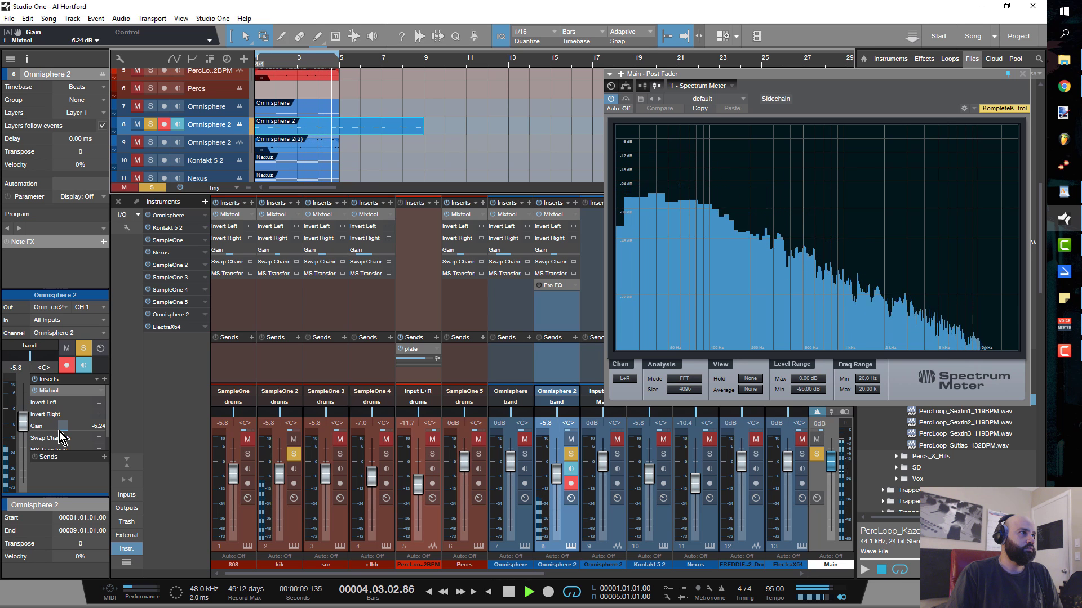
pyautogui.scroll(1, 61, 433)
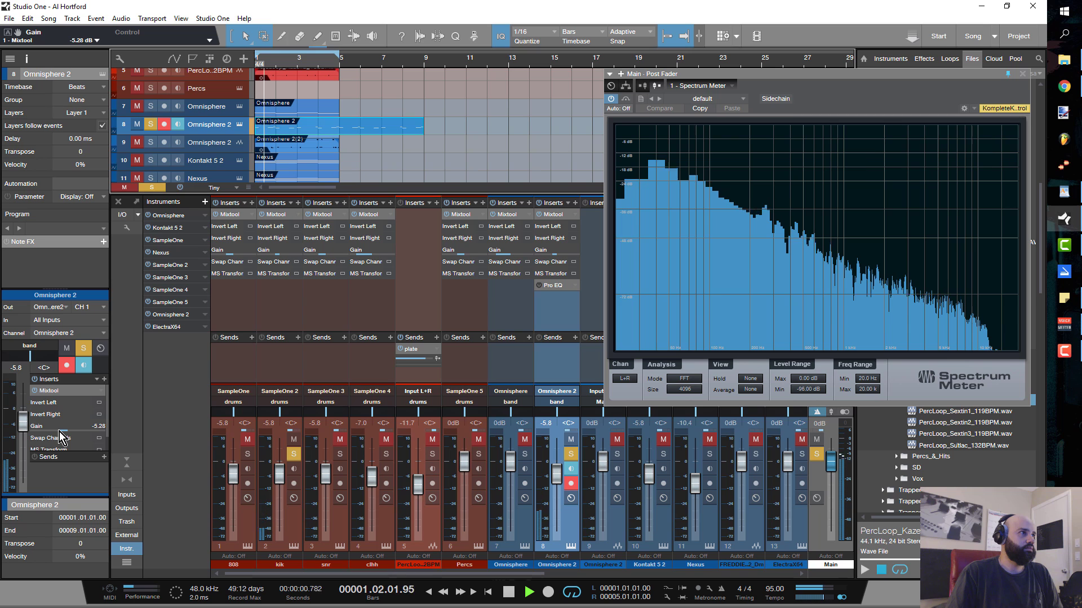
pyautogui.scroll(-1, 61, 438)
pyautogui.press('space')
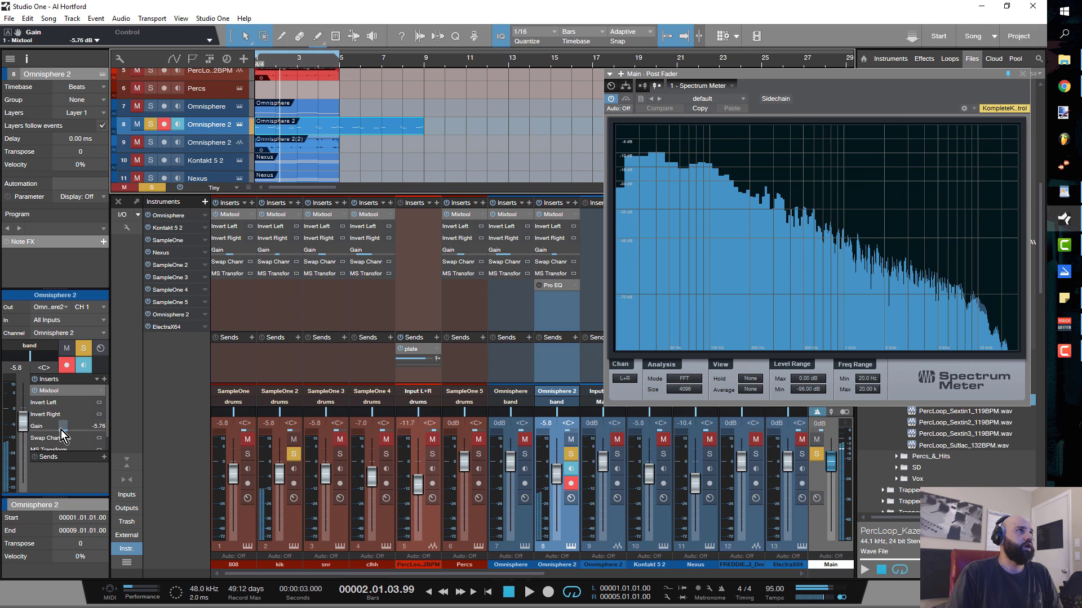
# Step: Solo the bounced Omnisphere 2 audio track and route its output to the band bus
pyautogui.click(151, 142)
pyautogui.click(299, 144)
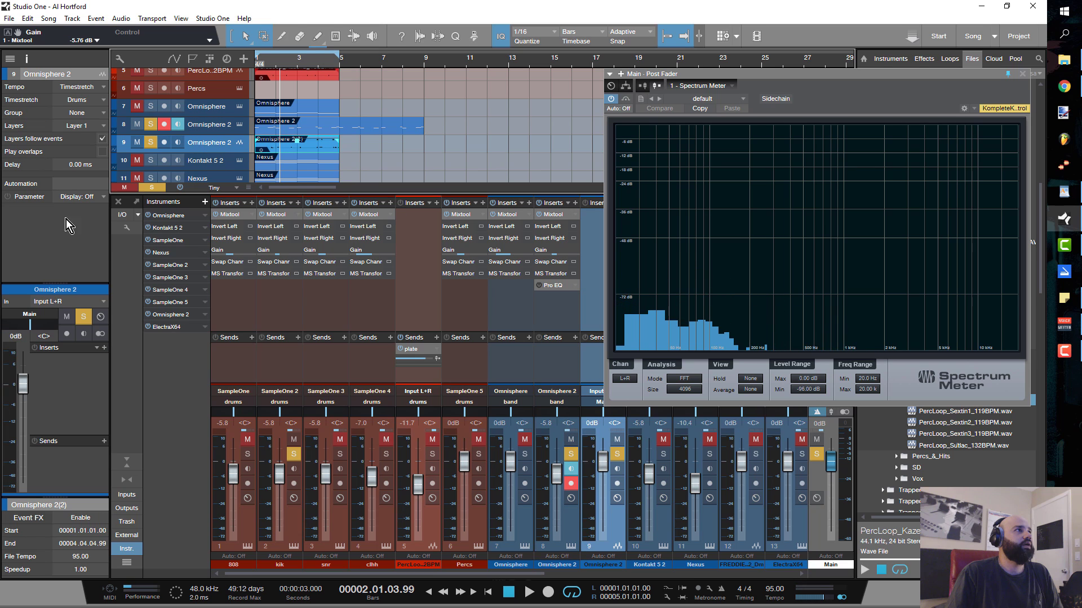
pyautogui.click(30, 314)
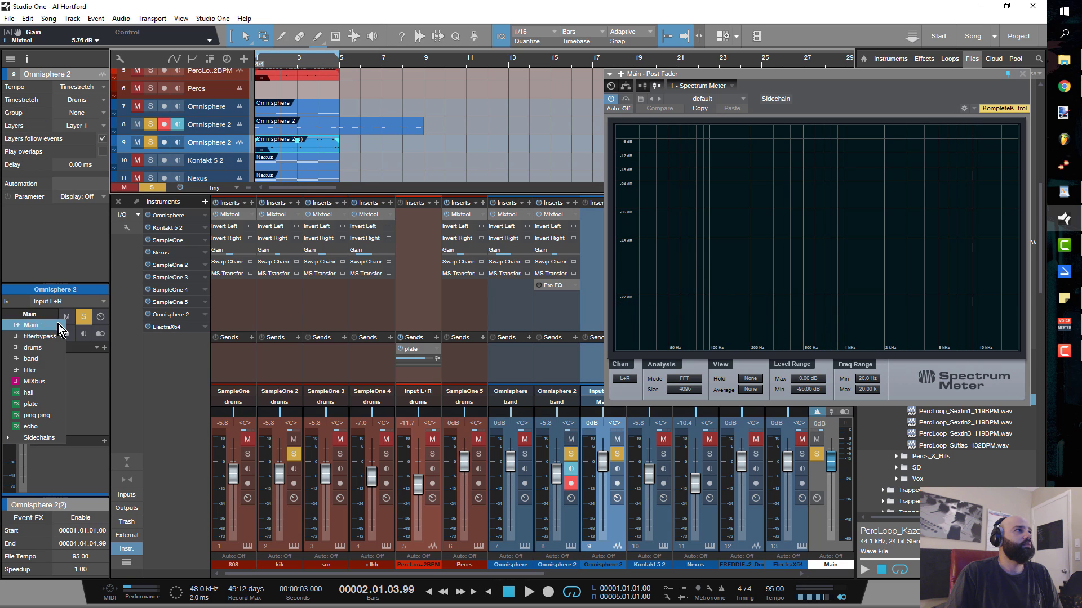
pyautogui.click(31, 359)
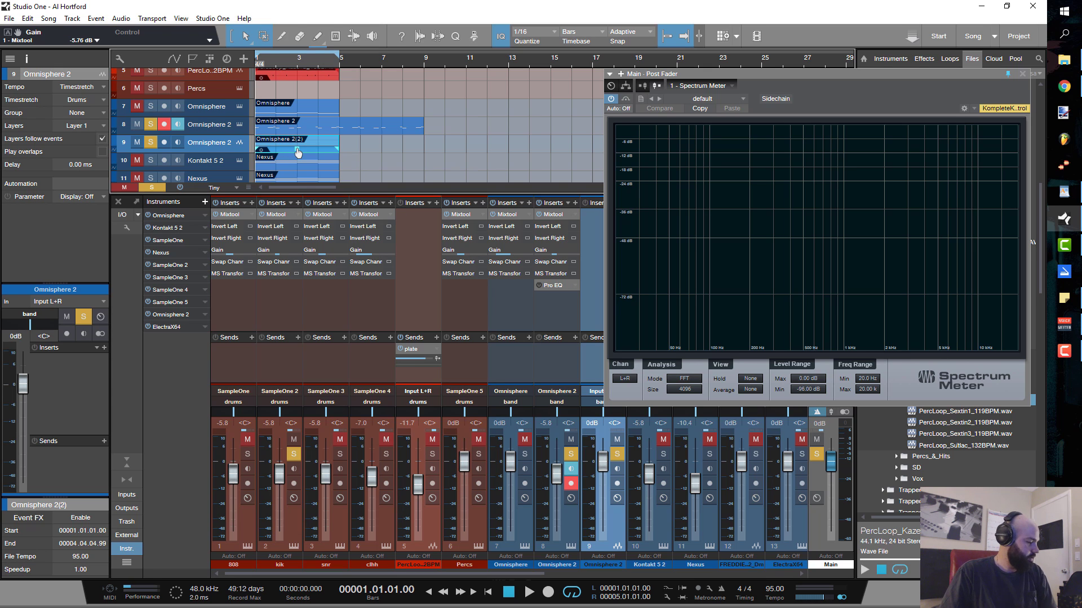
# Step: Fine-tune the bounced audio event's lowered volume while playing it with the kick and the Omnisphere 2 bass
pyautogui.press('space')
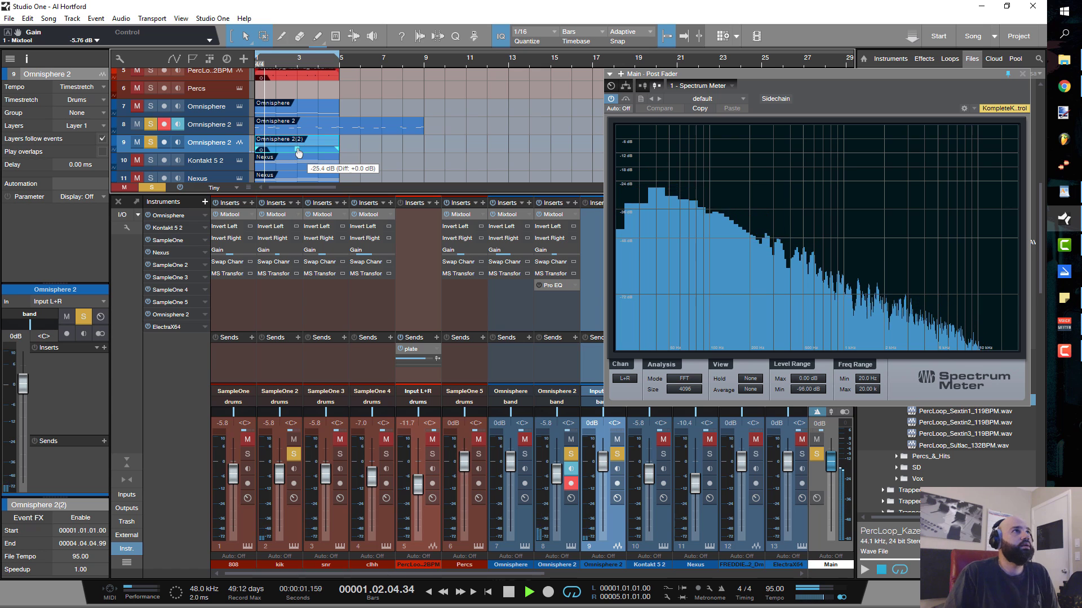
pyautogui.moveTo(299, 152); pyautogui.dragTo(299, 150)
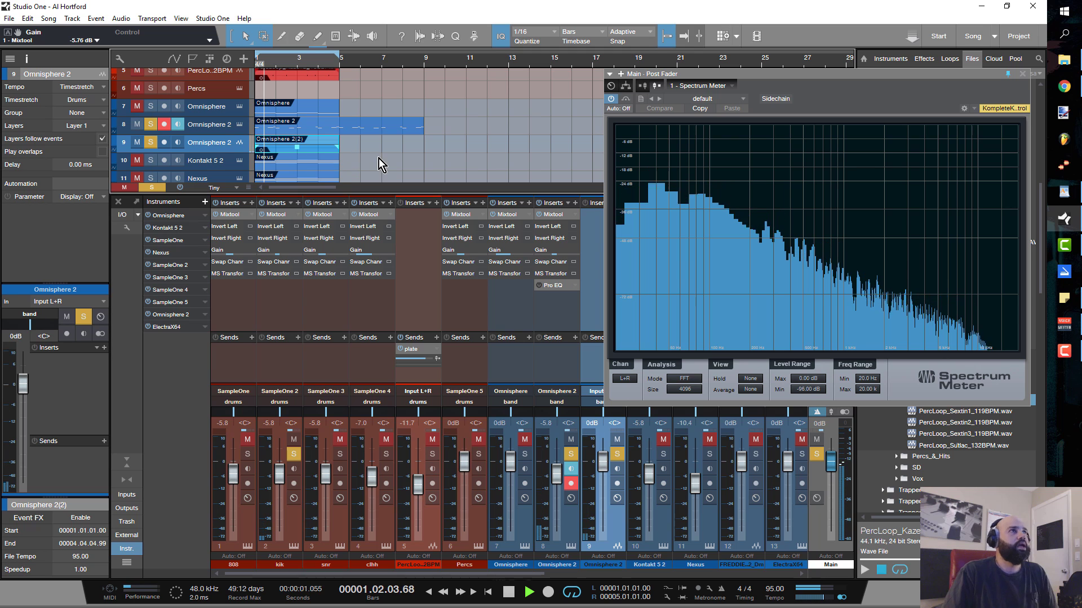
pyautogui.press('space')
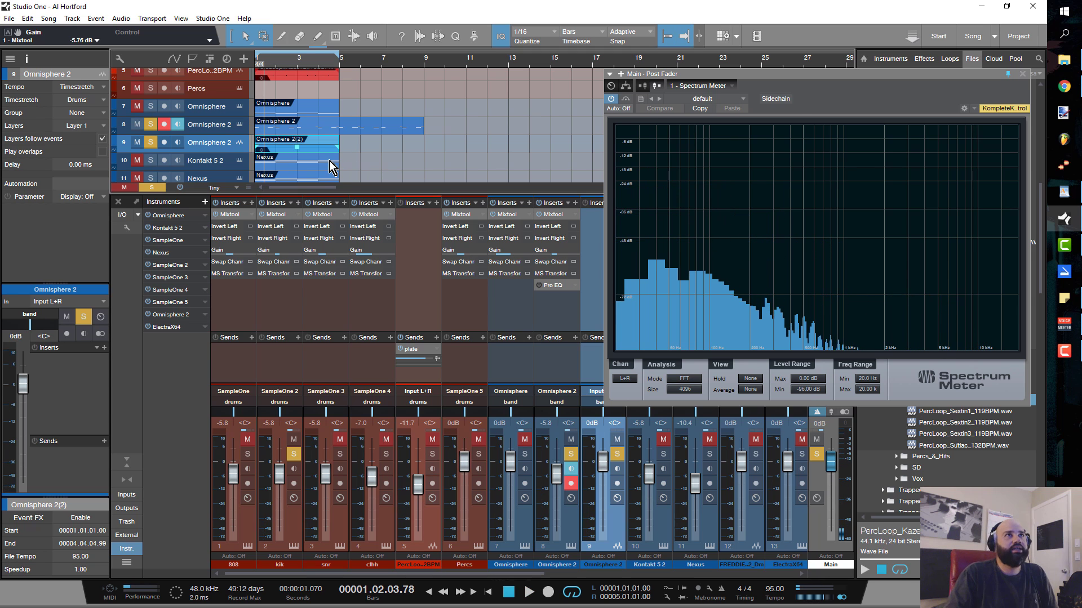
# Step: Copy the Omnisphere 2 instrument channel's Pro EQ to the bounced audio channel, and move the Spectrum Meter and Pro EQ windows apart
pyautogui.moveTo(729, 79); pyautogui.dragTo(771, 78)
pyautogui.click(553, 285)
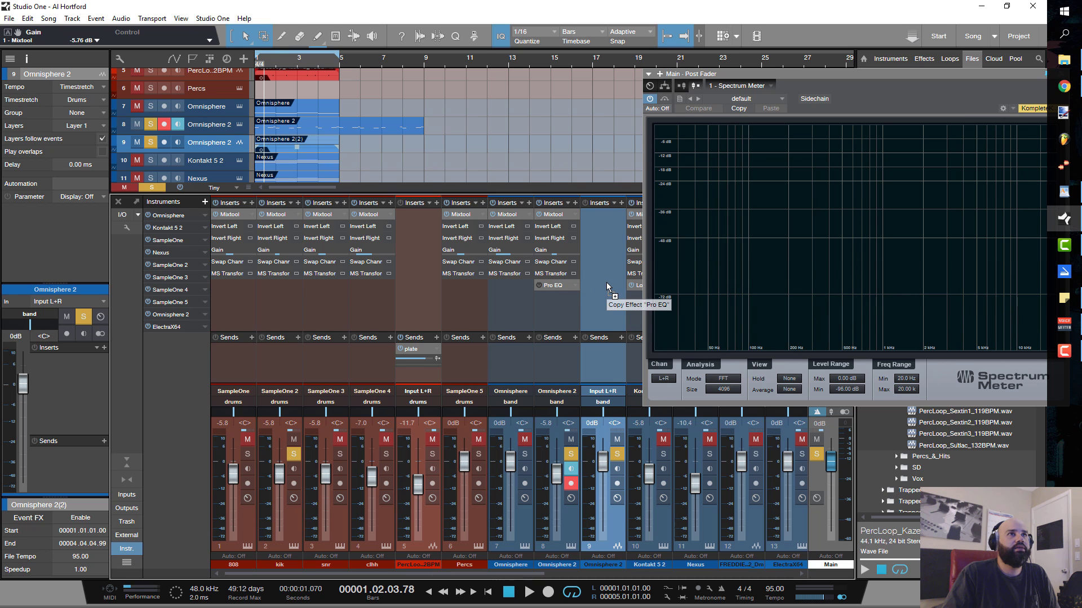
pyautogui.moveTo(543, 114); pyautogui.dragTo(485, 130)
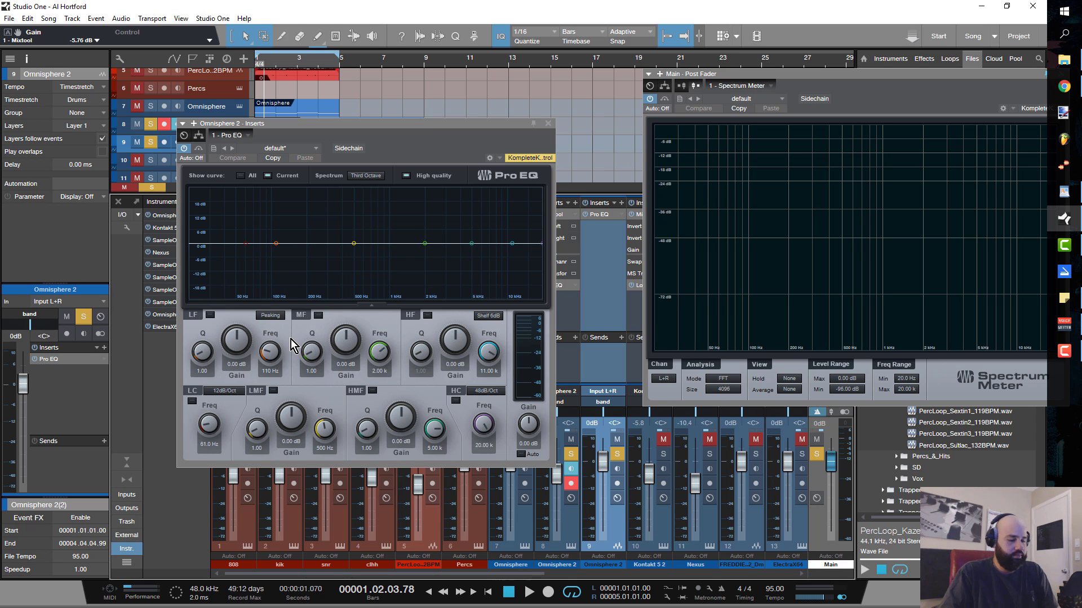
# Step: Enable the low cut in the bounced channel's Pro EQ at 36dB/Oct and 130 Hz during playback, and close the EQ window
pyautogui.press('space')
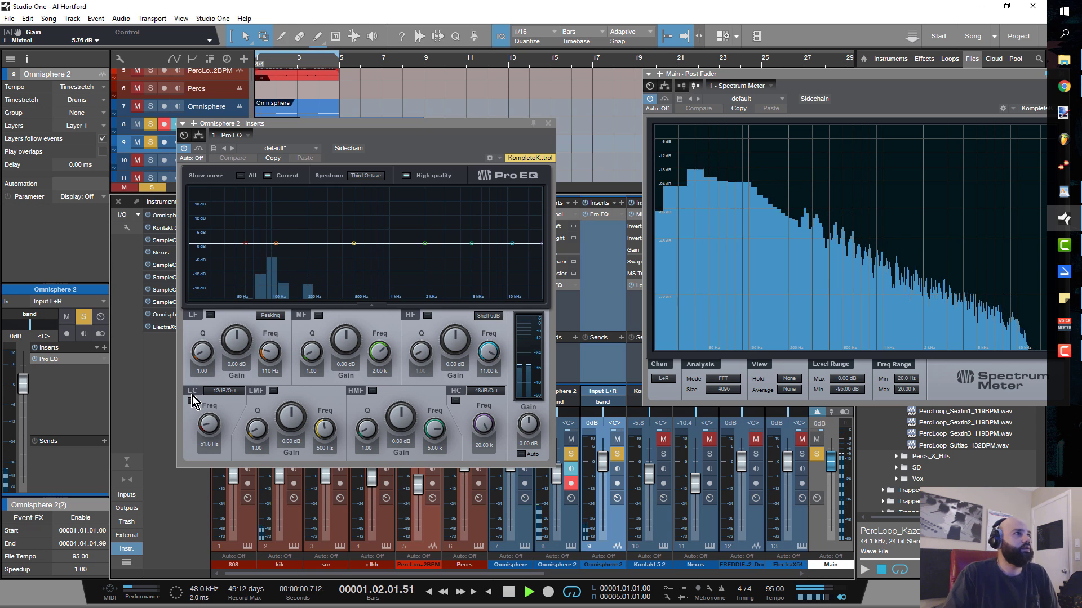
pyautogui.click(192, 402)
pyautogui.click(218, 390)
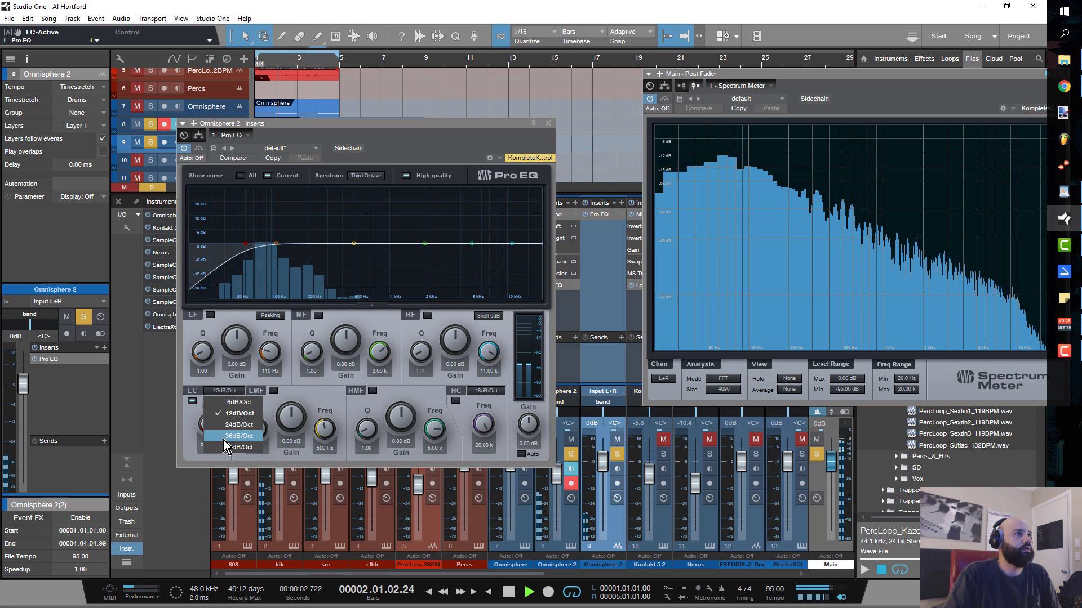
pyautogui.click(224, 441)
pyautogui.moveTo(206, 413)
pyautogui.mouseDown()
pyautogui.moveTo(206, 401)
pyautogui.moveTo(205, 413)
pyautogui.mouseUp()
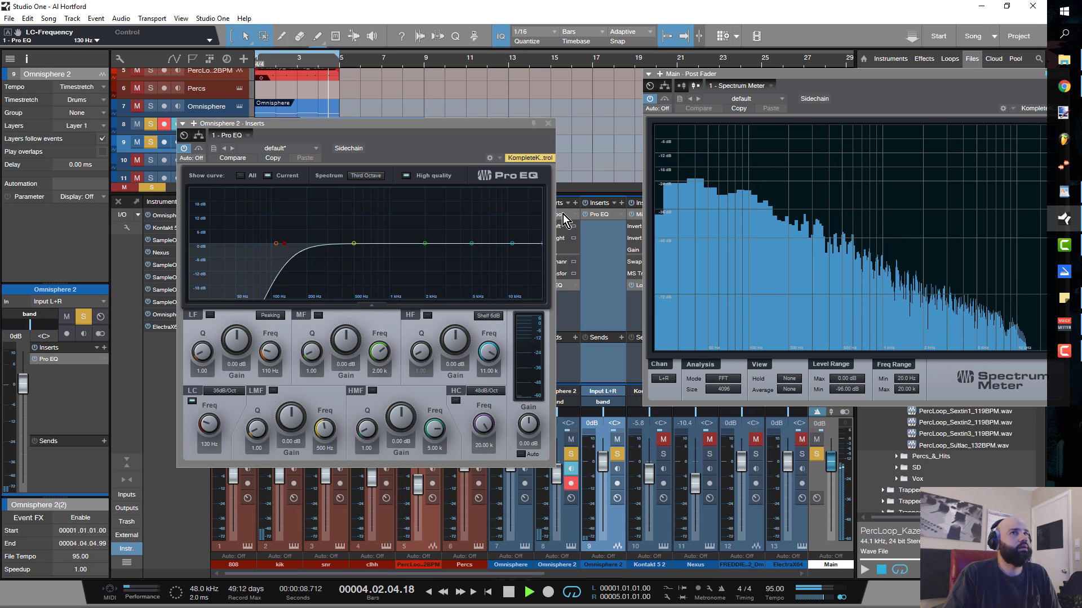
pyautogui.click(548, 124)
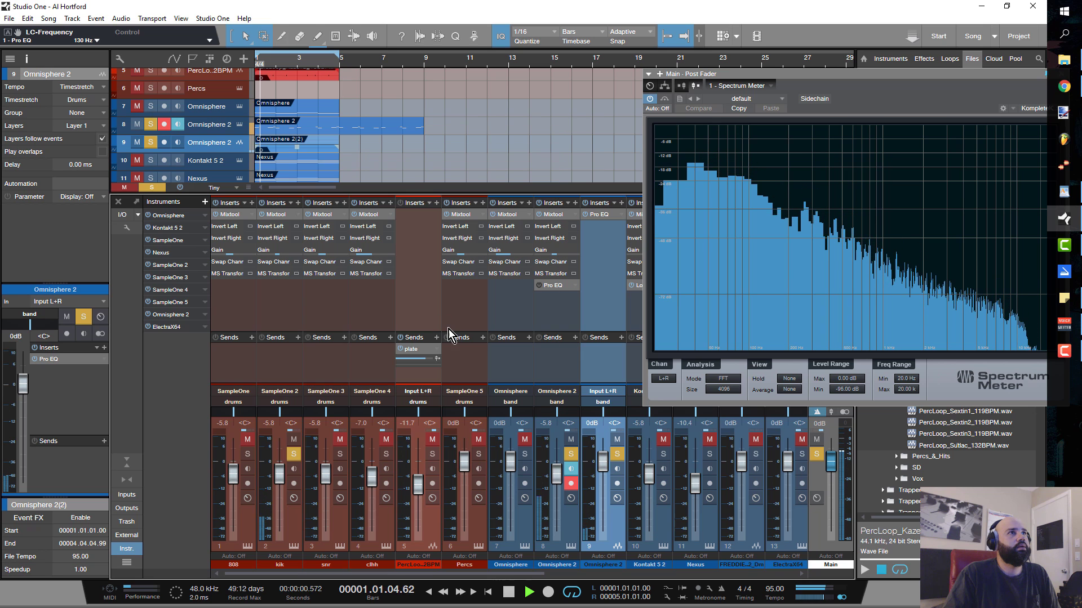
pyautogui.press('space')
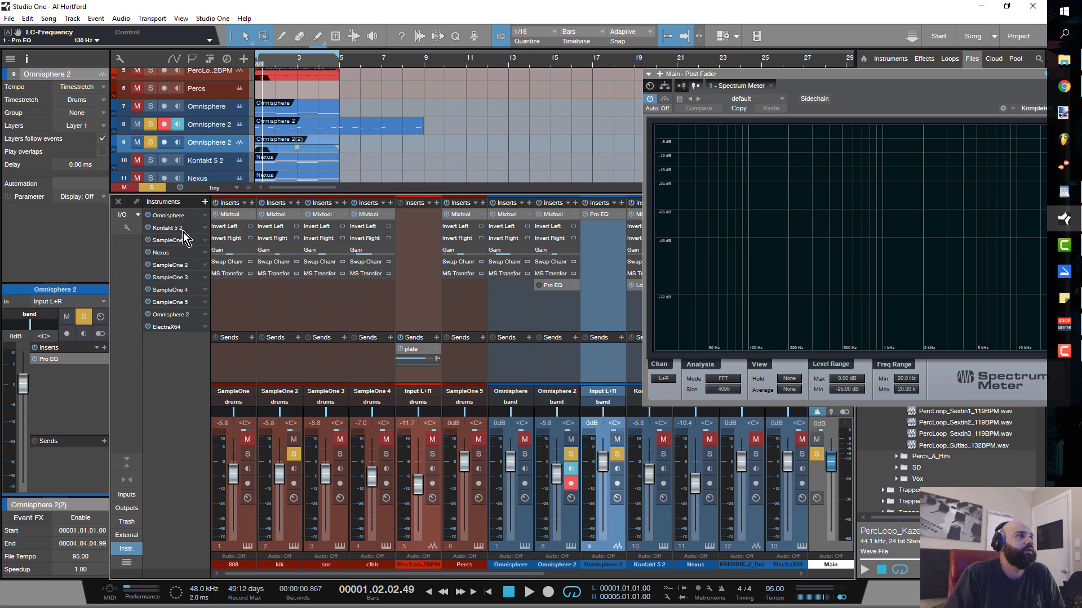
# Step: Insert Bitcrusher after the Pro EQ on the bounced Omnisphere 2 channel and set its clipping mode to Foldback
pyautogui.click(104, 348)
pyautogui.click(169, 235)
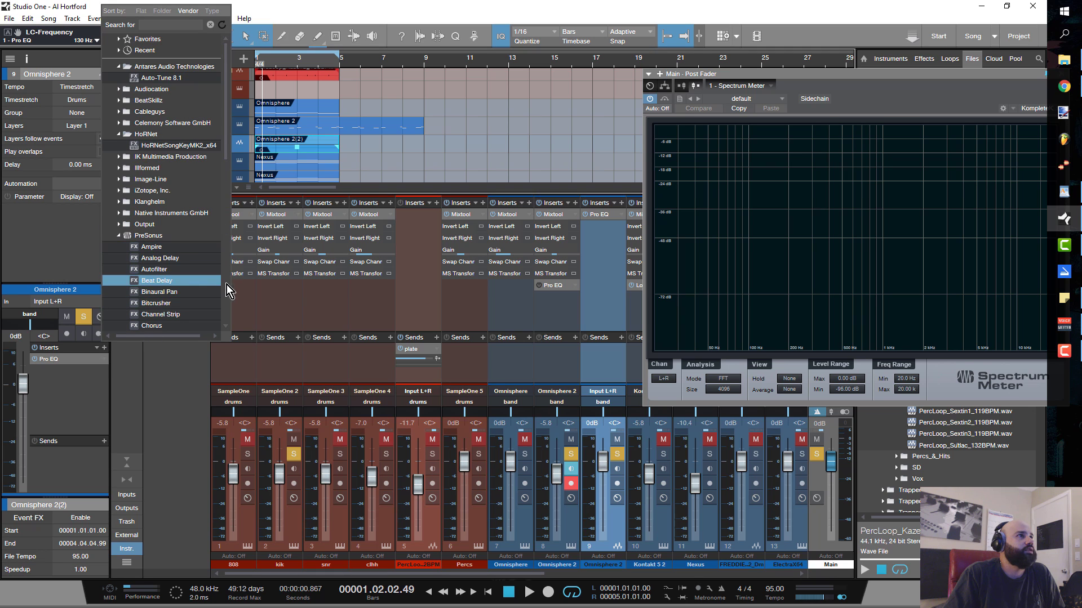
pyautogui.click(196, 304)
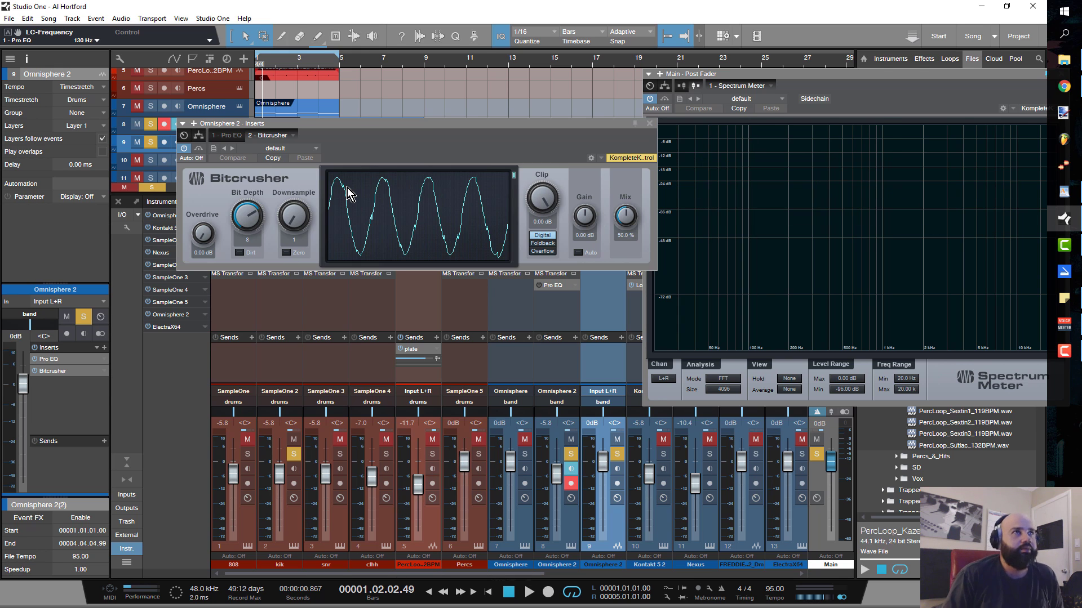
pyautogui.click(537, 243)
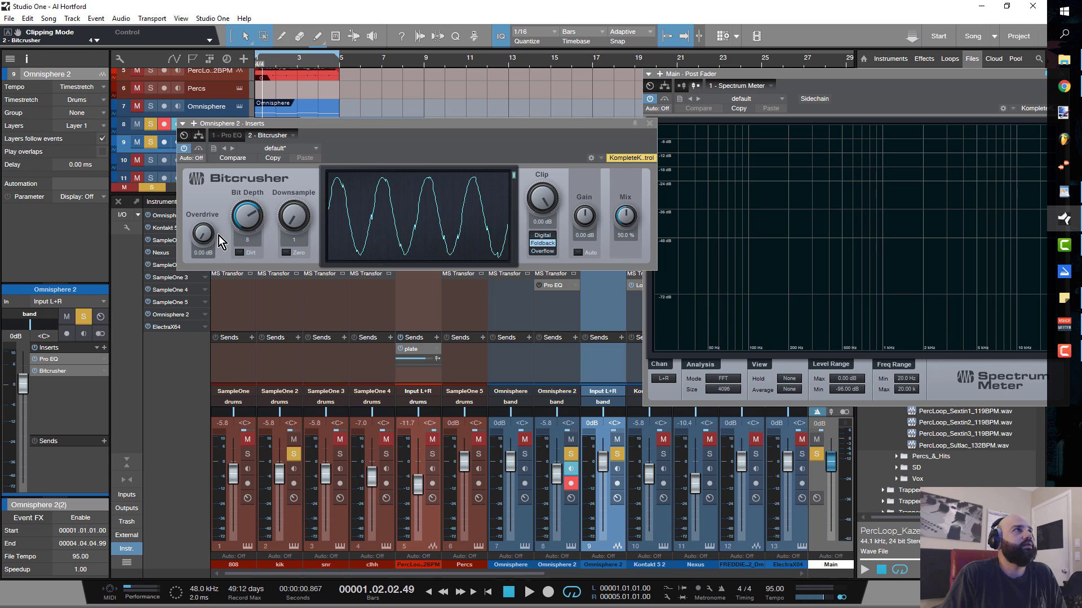
# Step: Set Bitcrusher's Overdrive to 2.22 dB and its Bit Depth to 24 during playback
pyautogui.press('space')
pyautogui.moveTo(208, 235); pyautogui.dragTo(250, 222)
pyautogui.press('space')
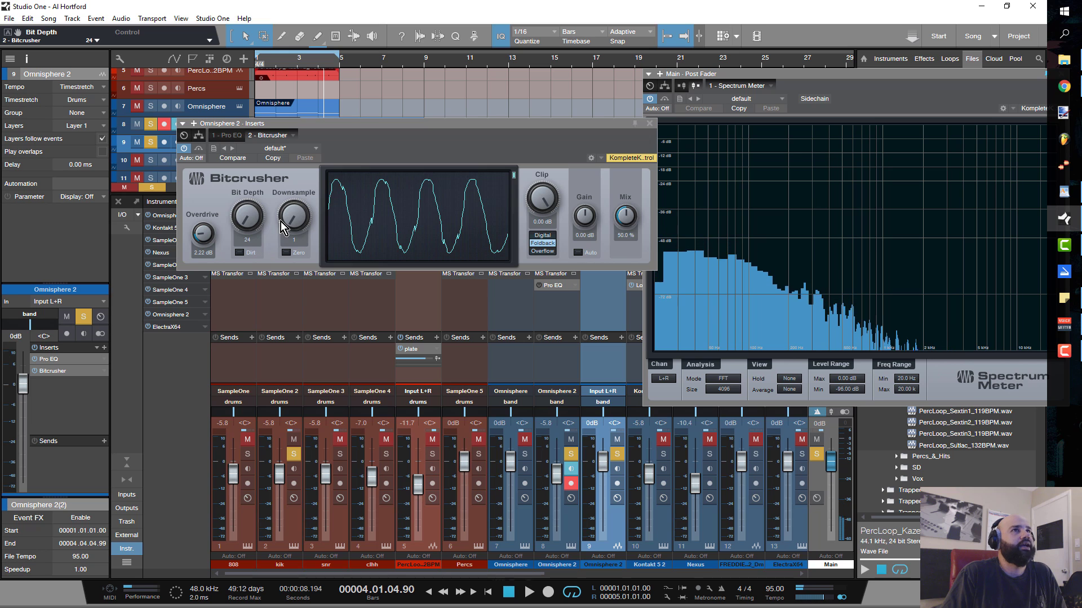
# Step: Audition the crushed bass layer and set Bitcrusher's Clip to -2.28 dB
pyautogui.press('space')
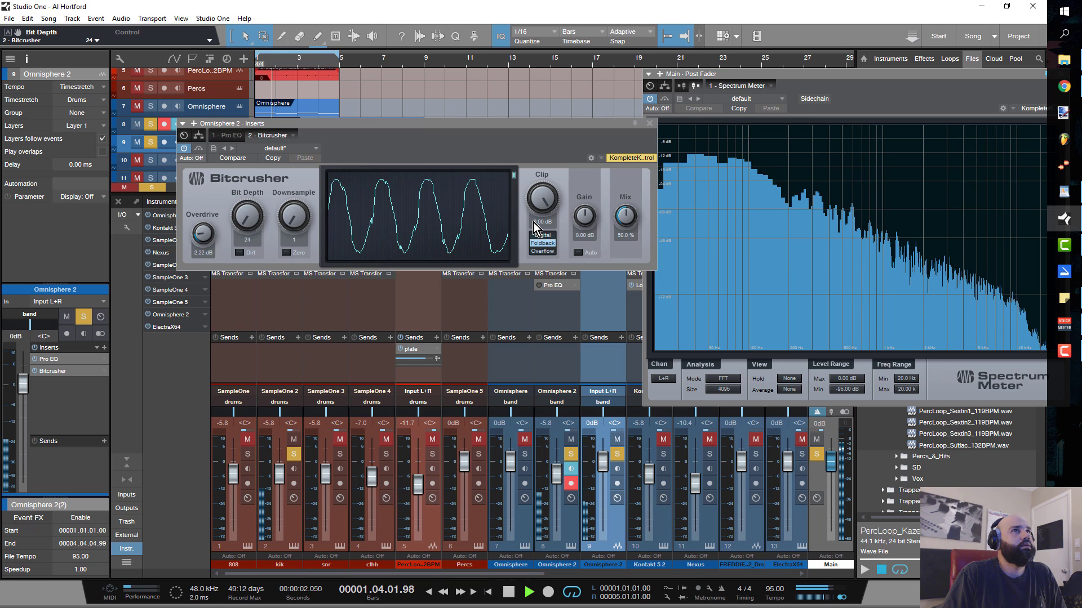
pyautogui.press('space')
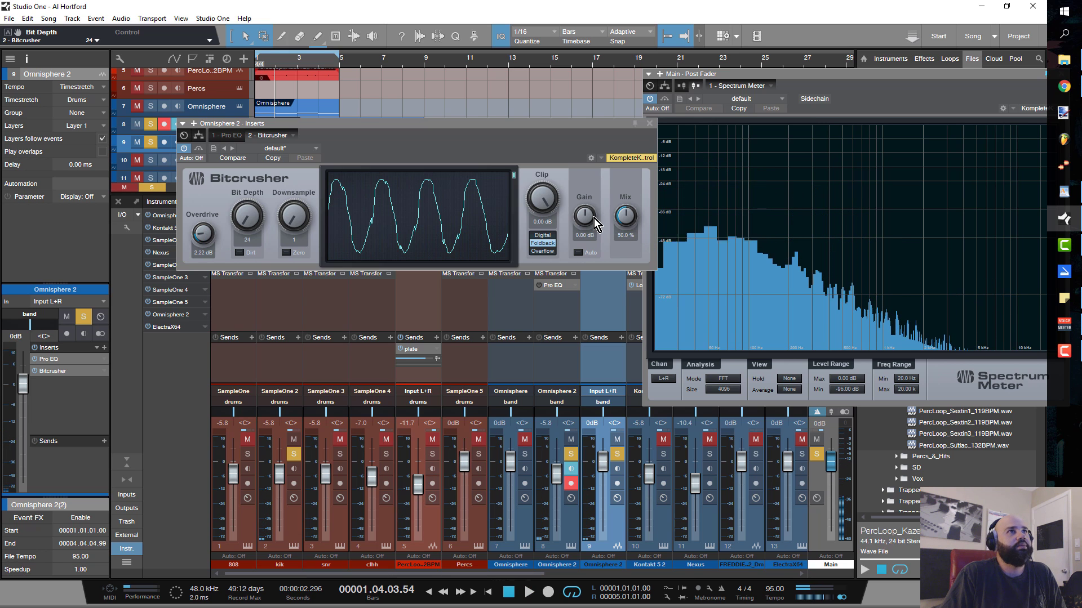
pyautogui.press('space')
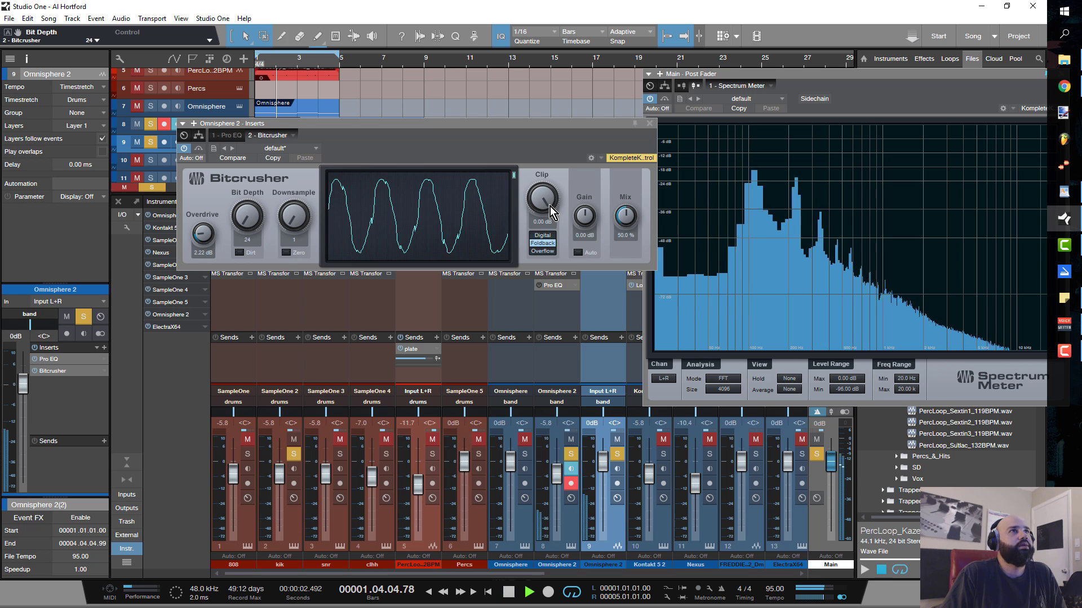
pyautogui.press('space')
pyautogui.moveTo(550, 212)
pyautogui.mouseDown()
pyautogui.moveTo(558, 239)
pyautogui.moveTo(548, 193)
pyautogui.mouseUp()
pyautogui.press('space')
pyautogui.press('space')
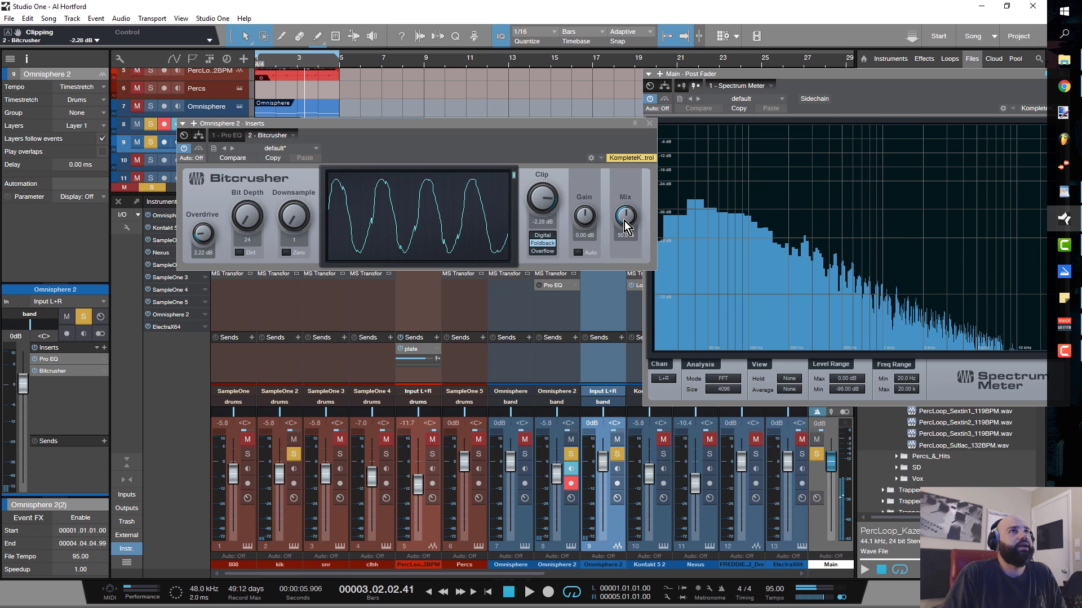
# Step: Balance the crushed layer by ear against the kick and bass by bringing Bitcrusher's Gain to -14.16 dB
pyautogui.moveTo(585, 219); pyautogui.dragTo(587, 269)
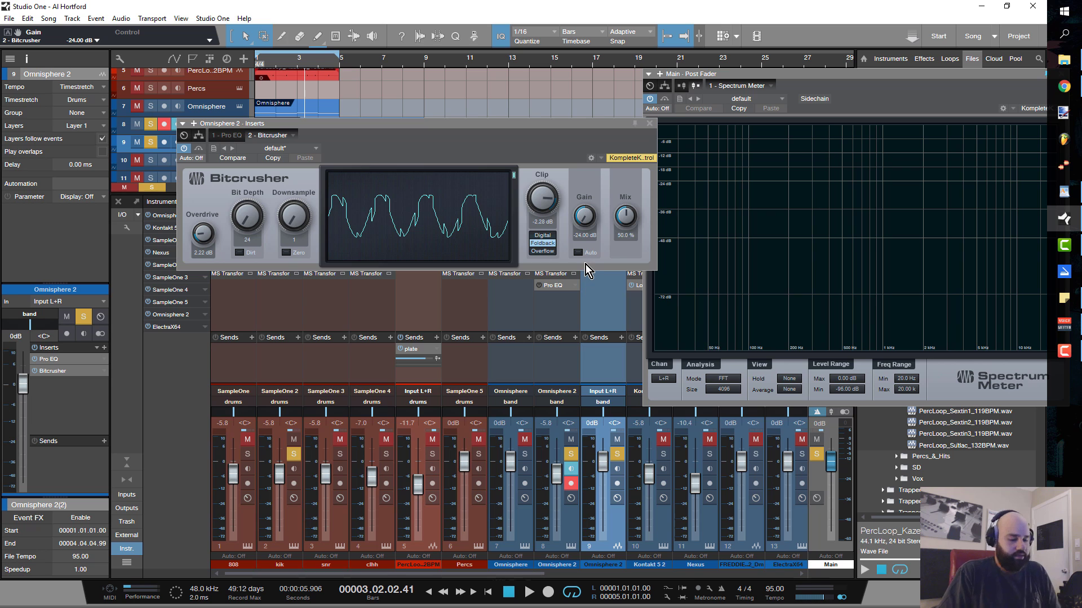
pyautogui.press('space')
pyautogui.moveTo(587, 217); pyautogui.dragTo(588, 208)
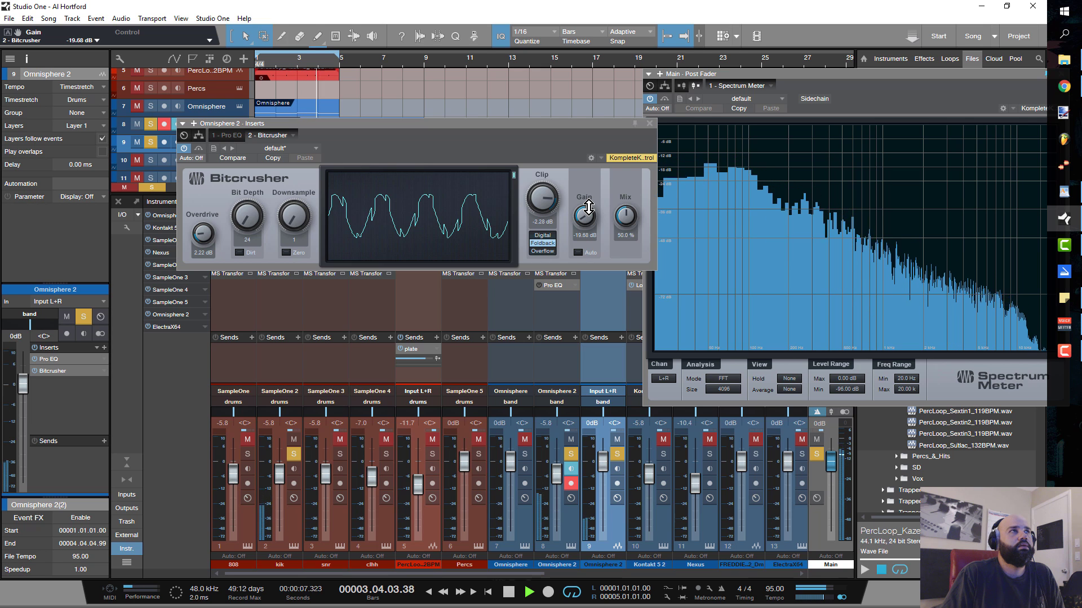
pyautogui.scroll(4, 381, 96)
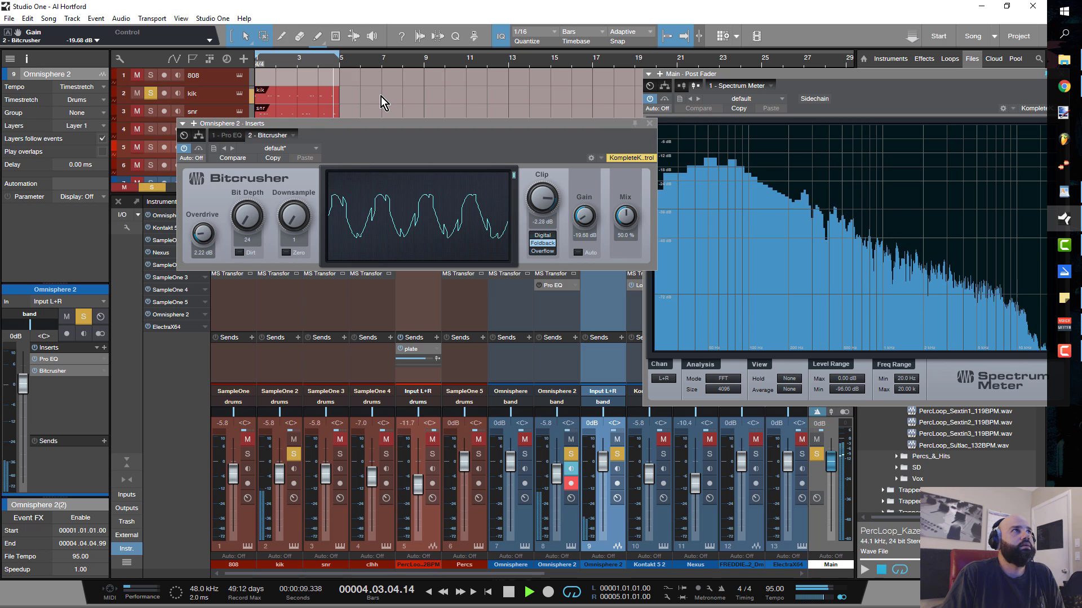
pyautogui.press('space')
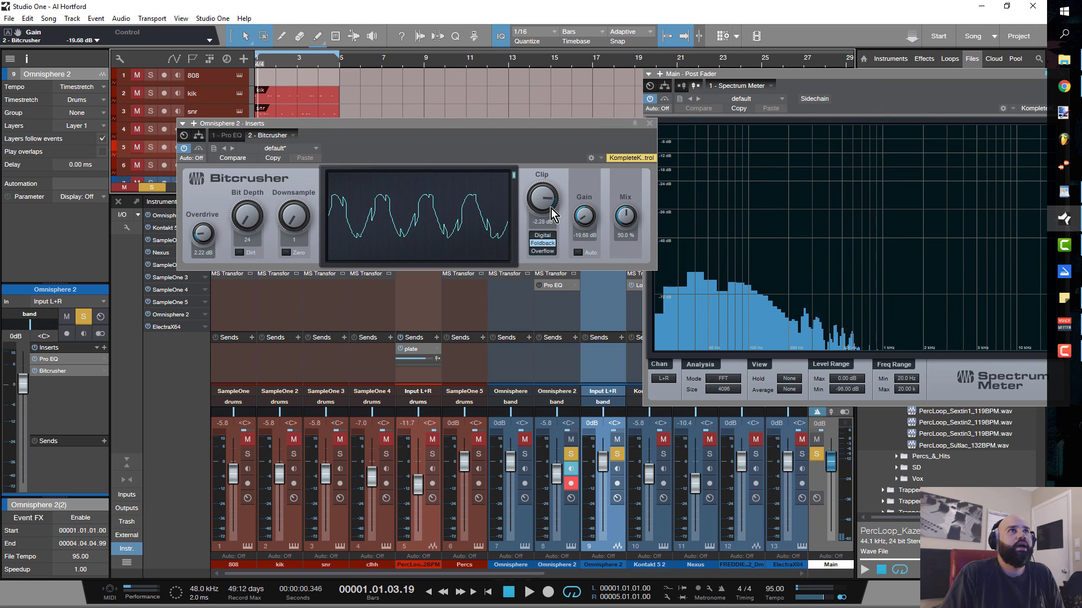
pyautogui.press('space')
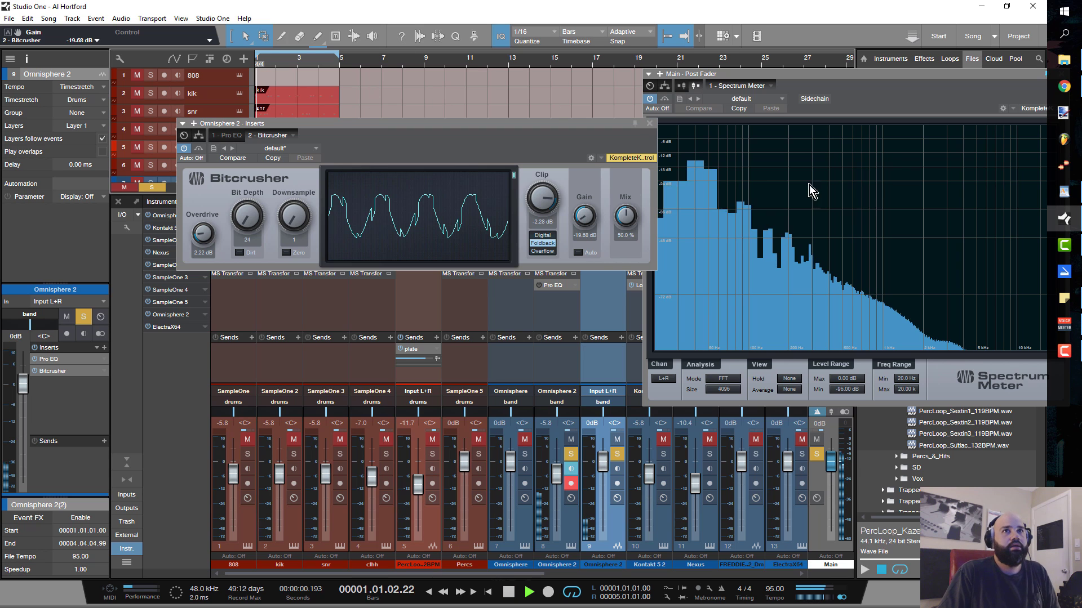
pyautogui.moveTo(922, 261)
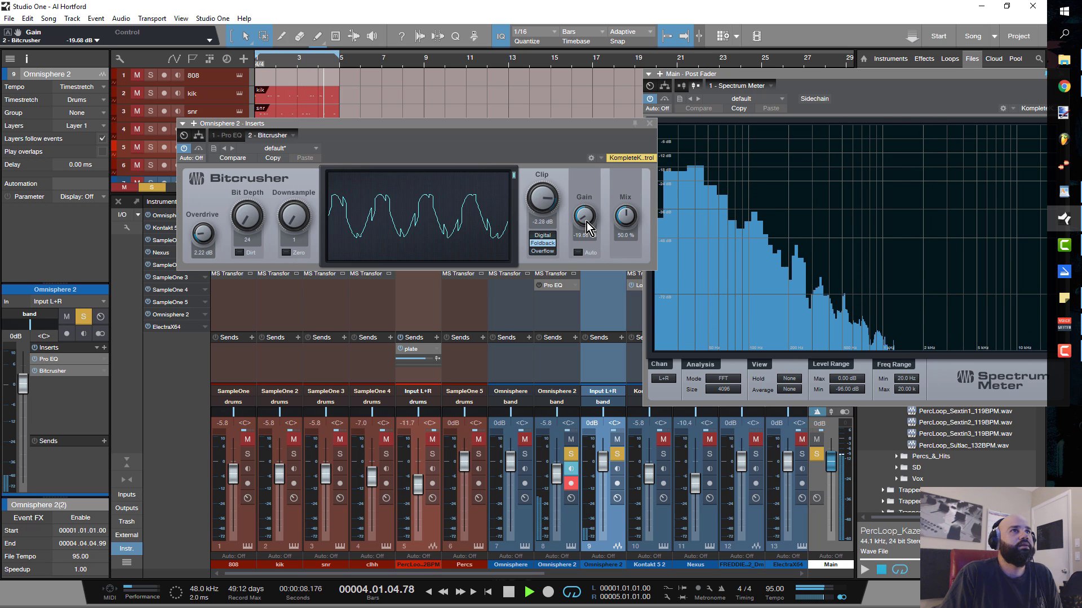
pyautogui.moveTo(586, 228); pyautogui.dragTo(588, 210)
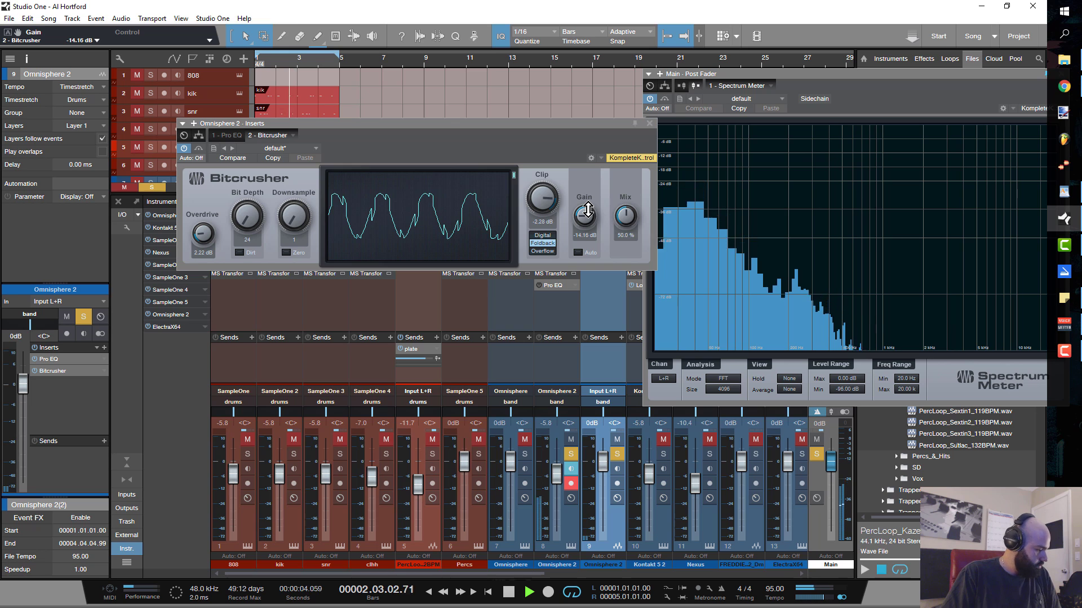
pyautogui.press('space')
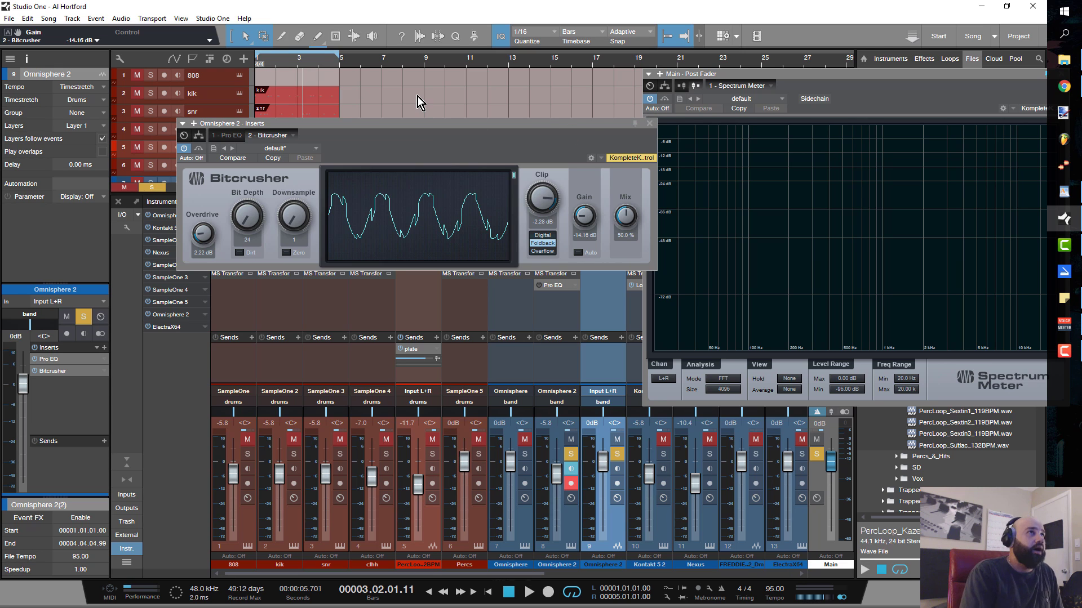
# Step: Return the playhead to the start of the song and remove Bitcrusher from the bounced channel
pyautogui.press('Home')
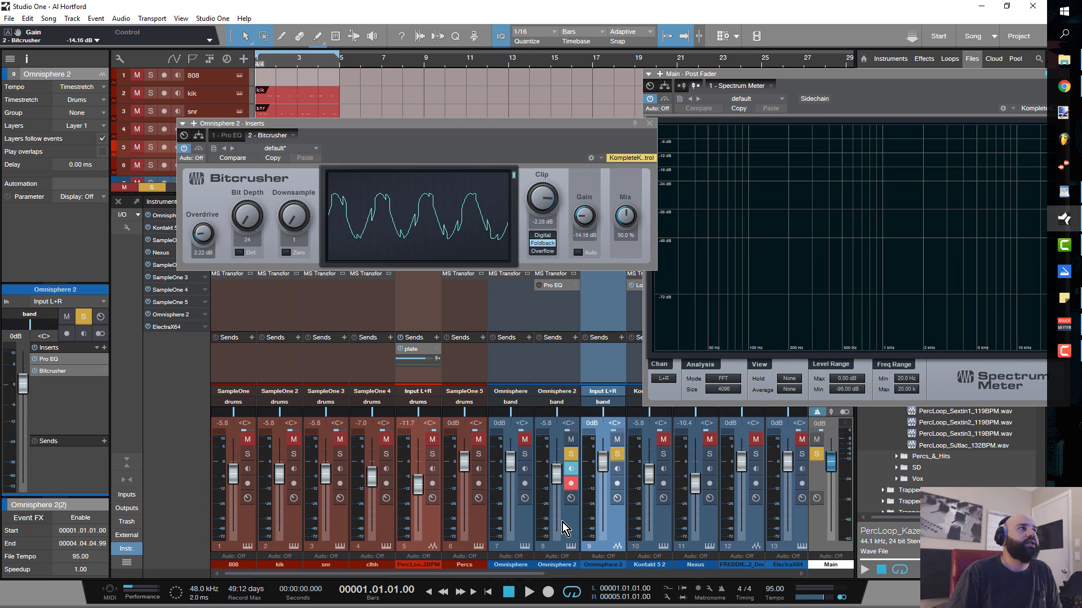
pyautogui.click(648, 124)
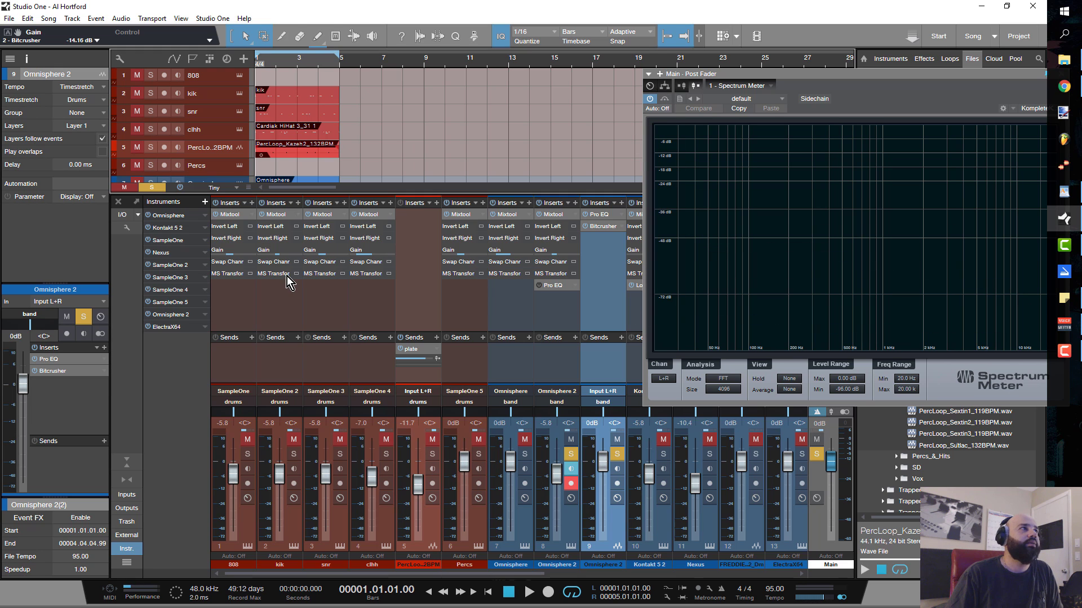
pyautogui.moveTo(59, 374); pyautogui.dragTo(76, 482)
# Step: Insert the SoundToys Decapitator after the Pro EQ on the bounced Omnisphere 2 channel
pyautogui.click(103, 347)
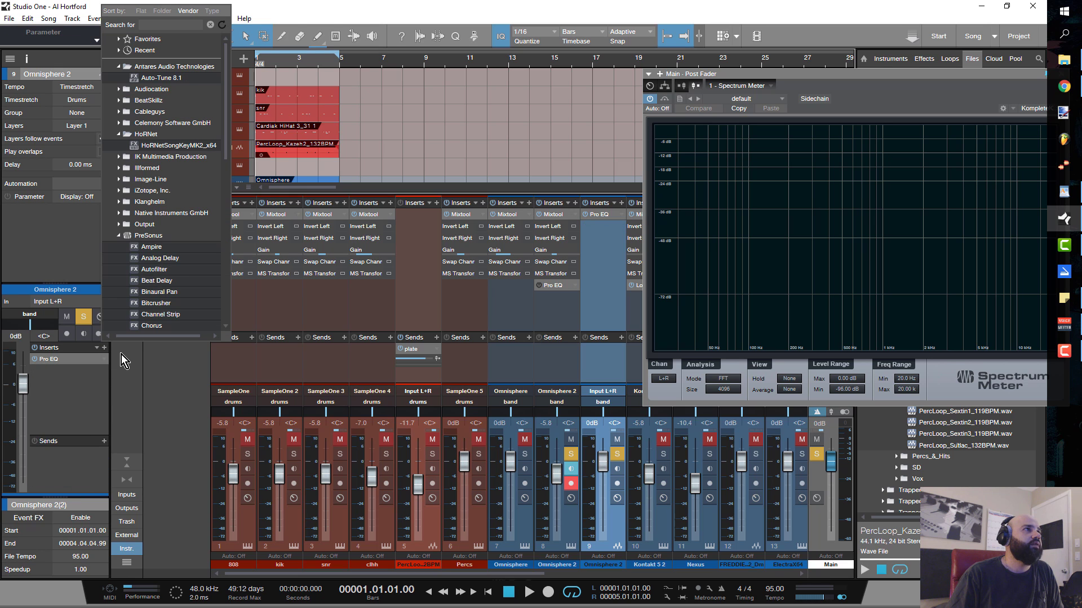
pyautogui.click(118, 236)
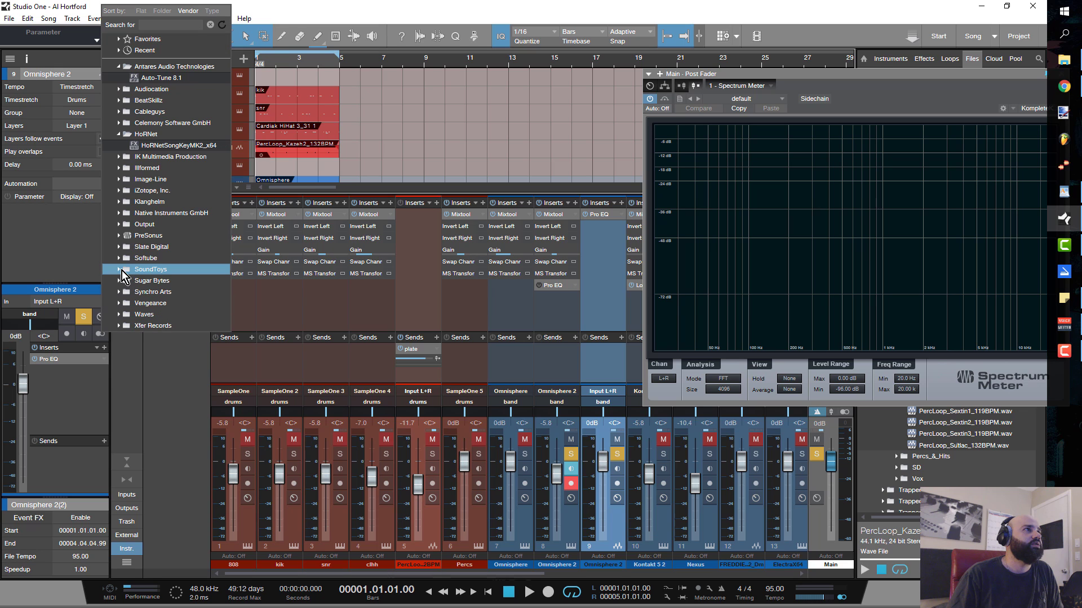
pyautogui.click(121, 259)
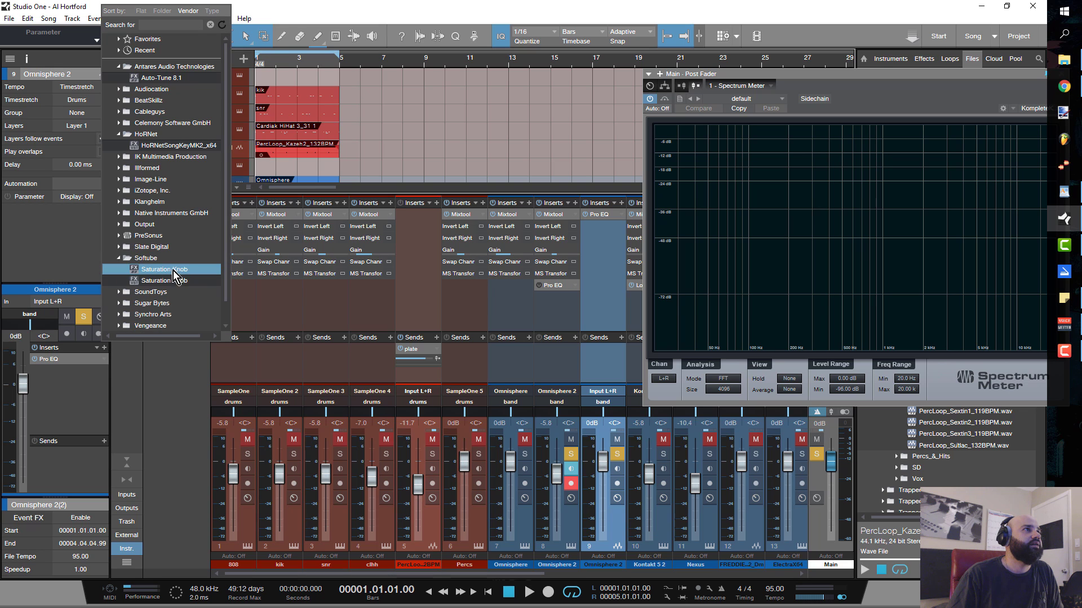
pyautogui.click(118, 259)
pyautogui.click(119, 269)
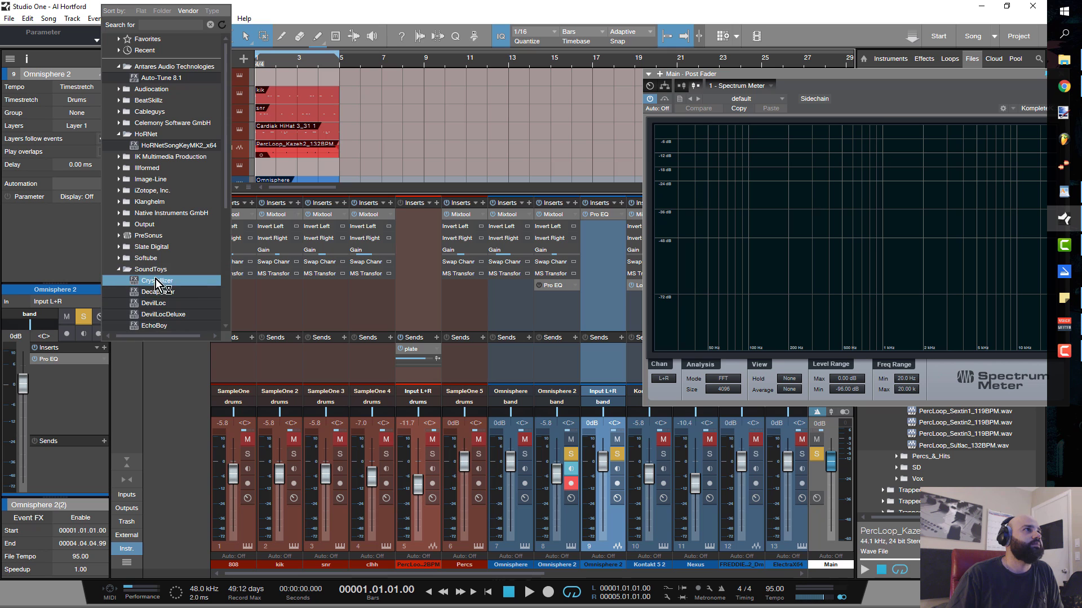
pyautogui.click(183, 293)
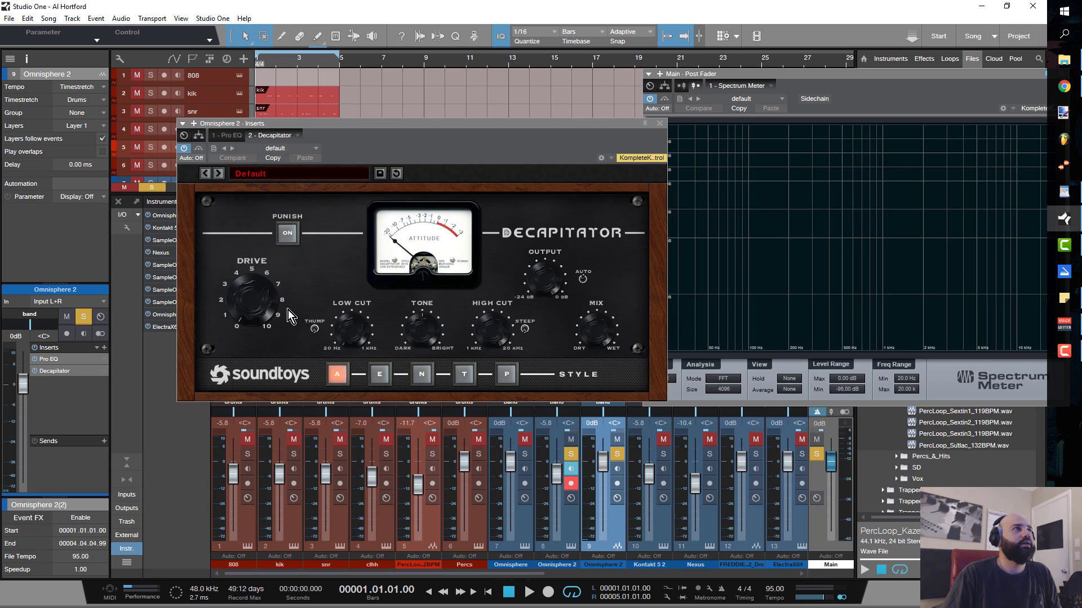
# Step: Raise Decapitator's Drive and set its output trim to -17.8 dB during playback
pyautogui.press('space')
pyautogui.moveTo(257, 313); pyautogui.dragTo(258, 244)
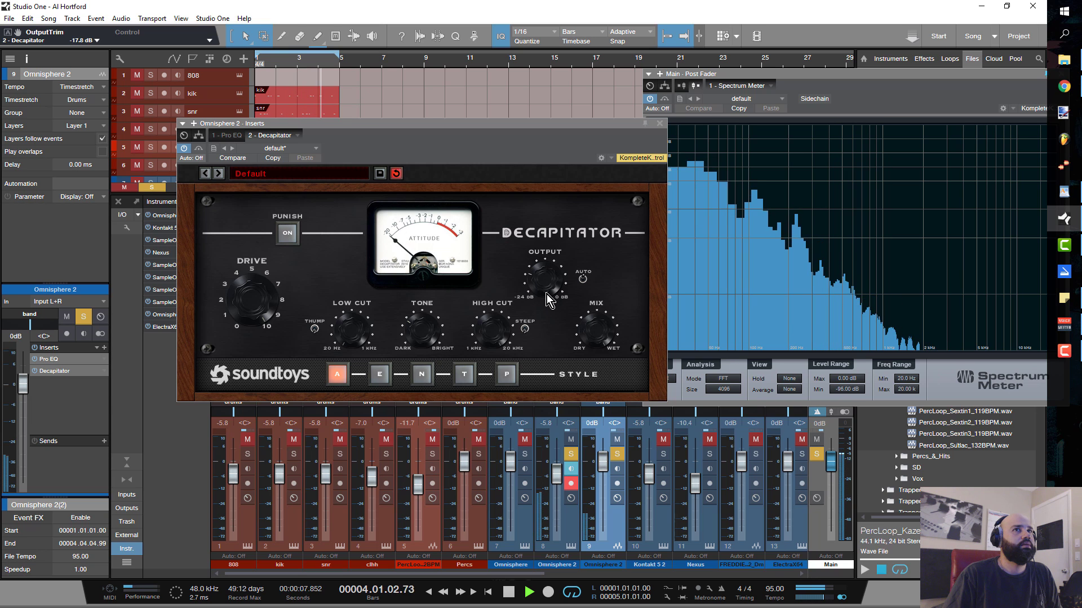
pyautogui.press('space')
# Step: Turn on Decapitator's Punish mode and lower its output trim to -21.3 dB while playing the loop
pyautogui.click(286, 234)
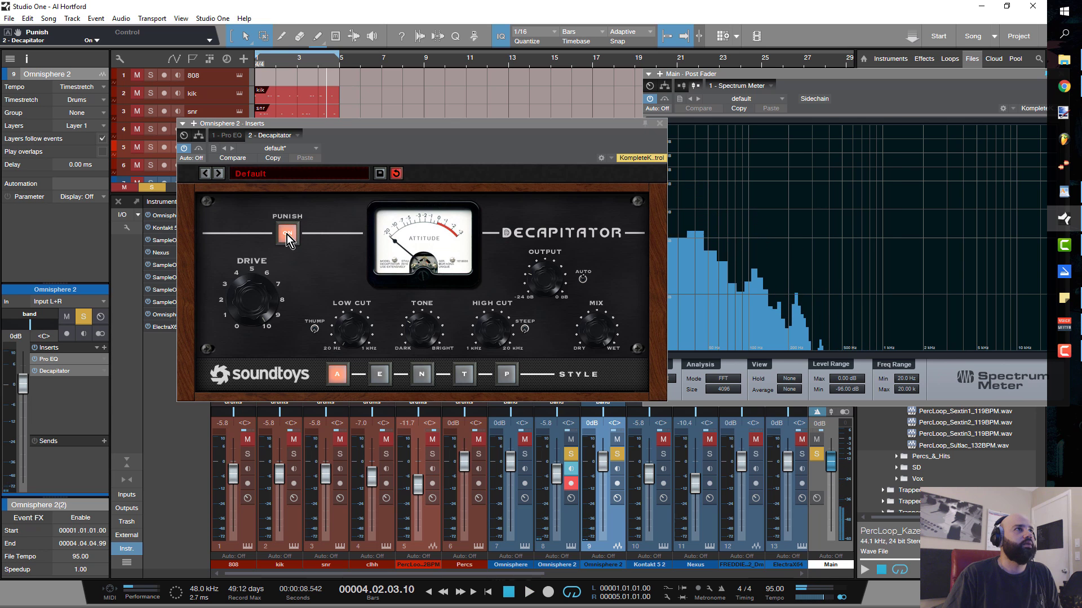
pyautogui.press('space')
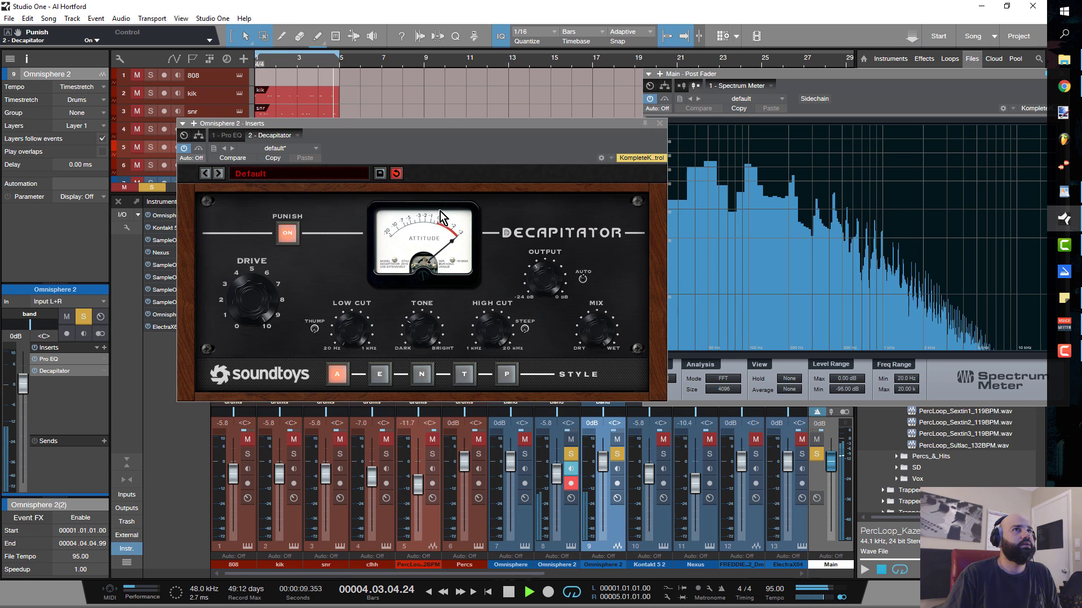
pyautogui.moveTo(551, 257); pyautogui.dragTo(547, 309)
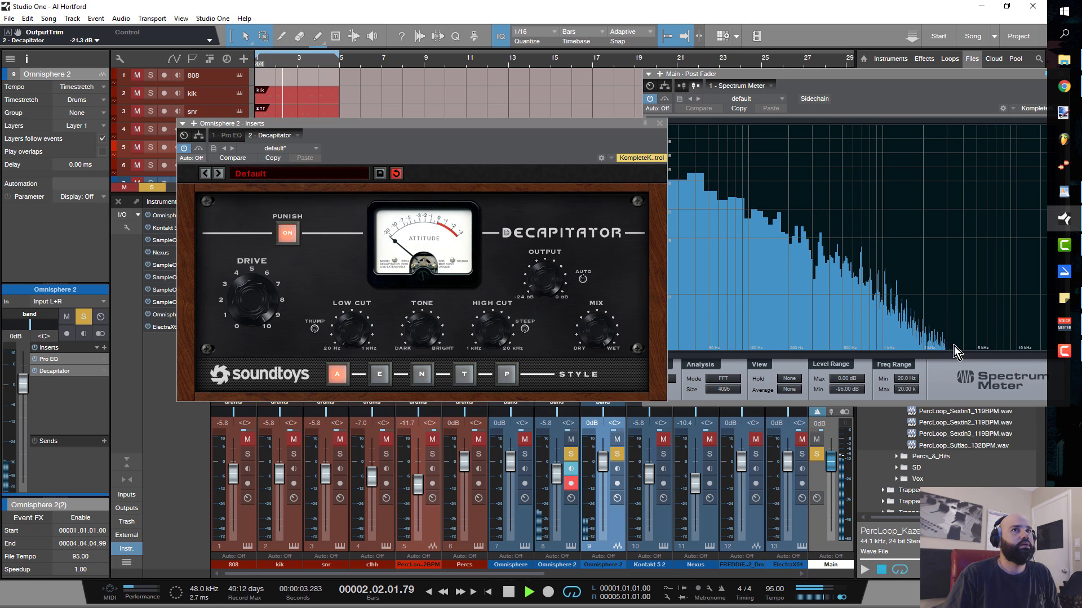
# Step: Set Decapitator's Mix to 64.5 % while playing the loop
pyautogui.press('space')
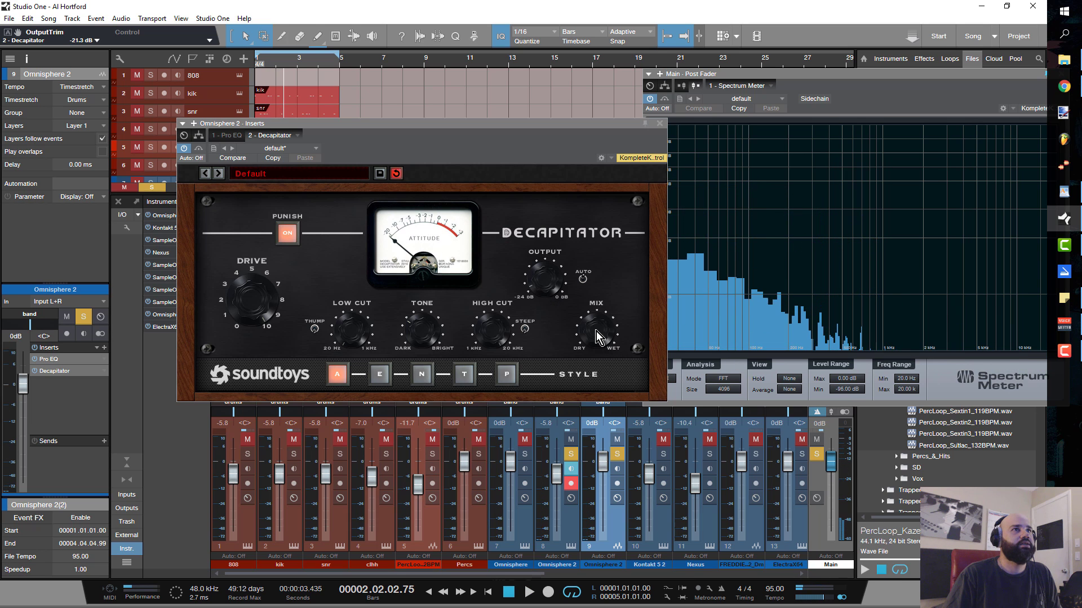
pyautogui.press('space')
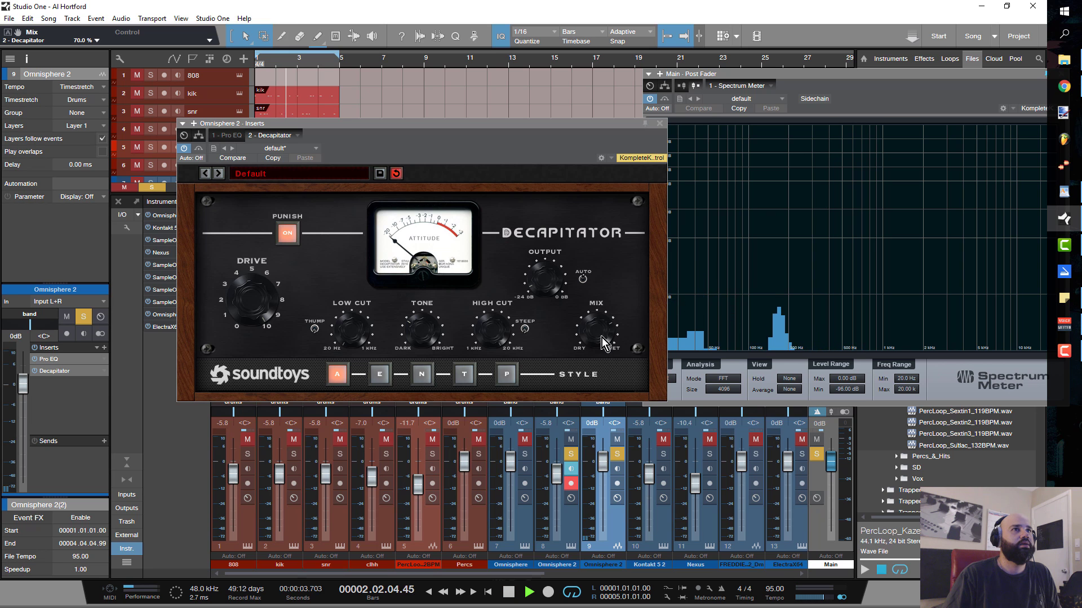
pyautogui.moveTo(600, 336); pyautogui.dragTo(601, 342)
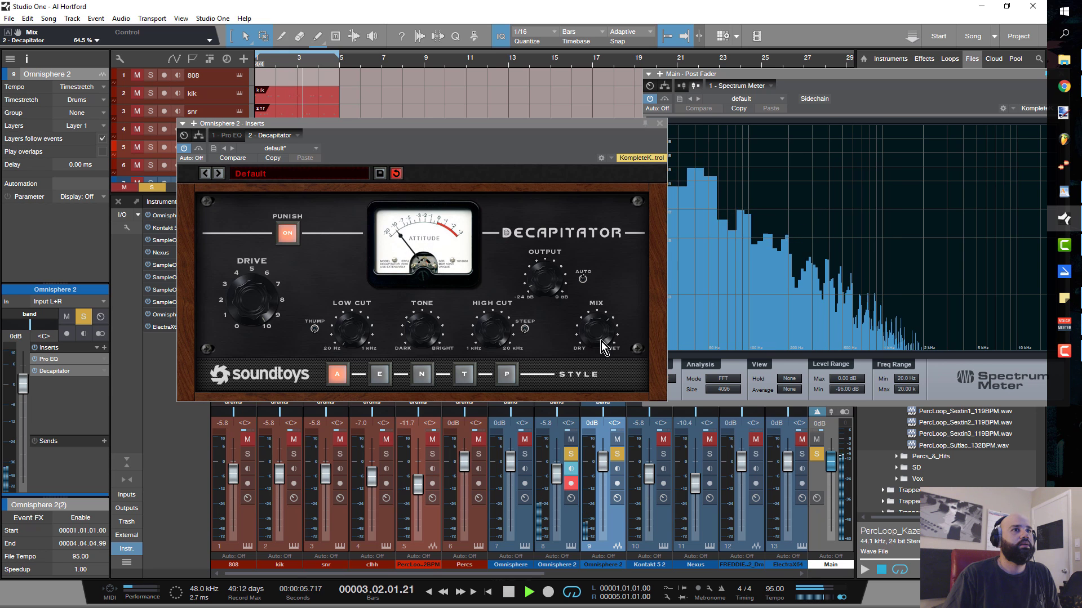
# Step: Lower the bounced Omnisphere 2 channel's volume to -17.2 dB while playing the loop, and close the Decapitator window
pyautogui.press('space')
pyautogui.moveTo(598, 462); pyautogui.dragTo(603, 498)
pyautogui.press('space')
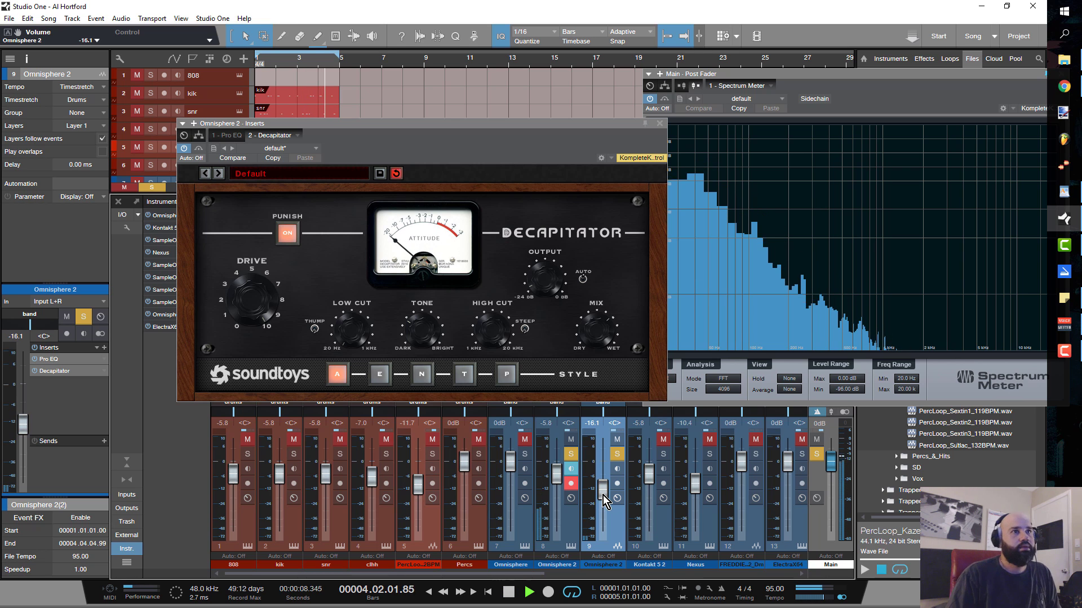
pyautogui.moveTo(602, 496); pyautogui.dragTo(603, 495)
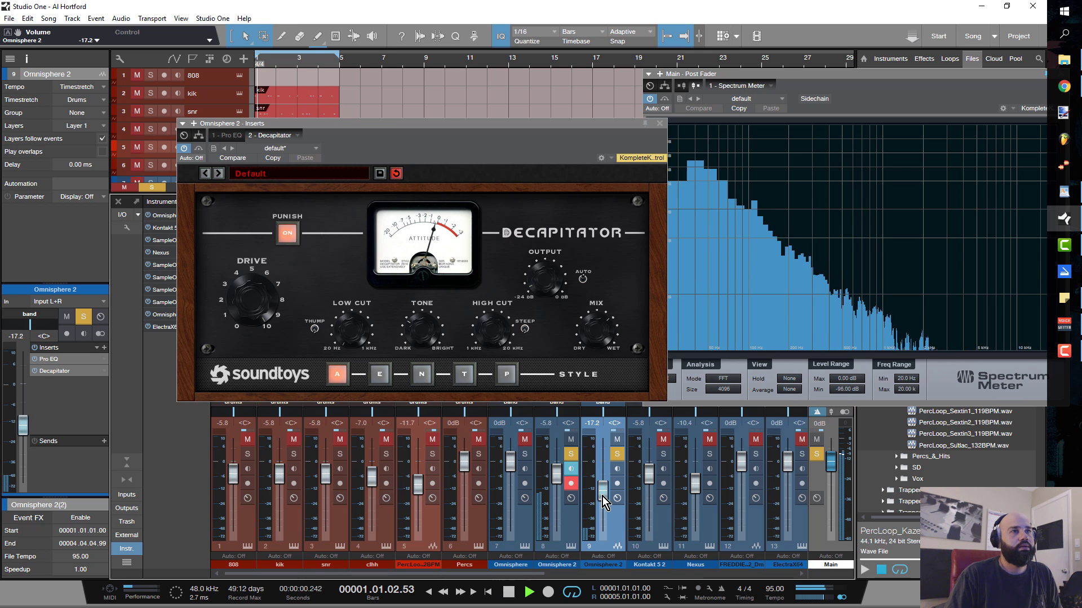
pyautogui.press('space')
pyautogui.click(659, 123)
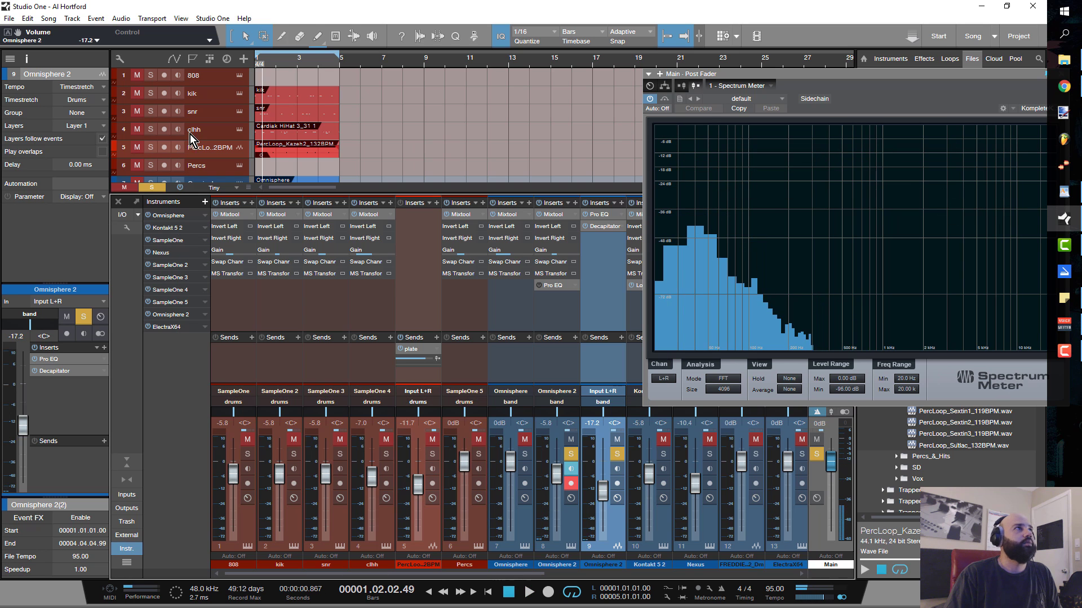
# Step: Clear all solos and unmute the bounced Omnisphere 2 track to play the full mix
pyautogui.click(152, 188)
pyautogui.scroll(-4, 226, 130)
pyautogui.hotkey('shift', 'm')
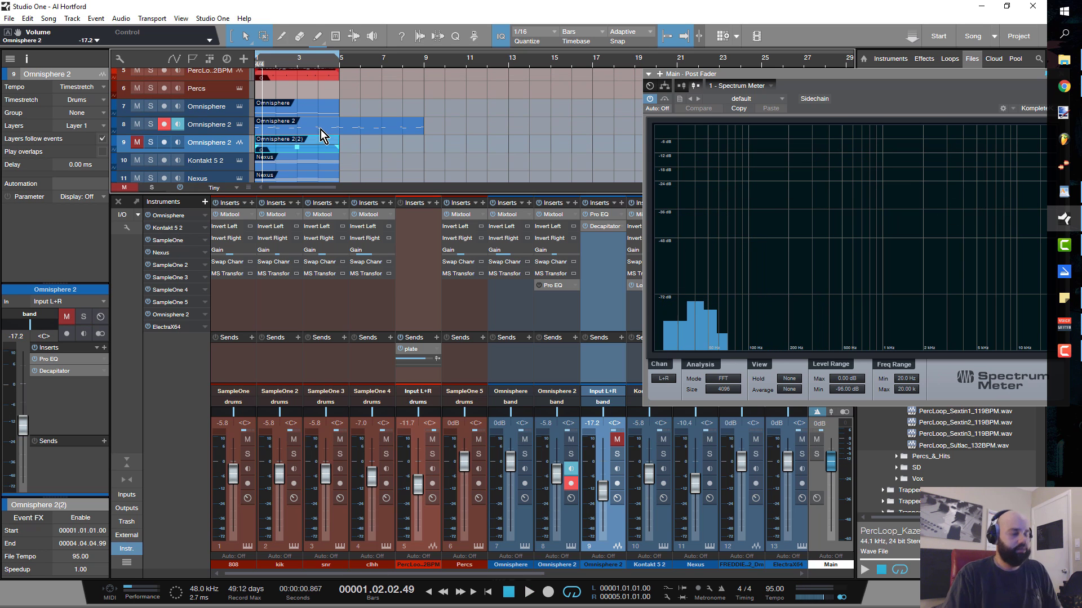
pyautogui.press('space')
pyautogui.click(137, 142)
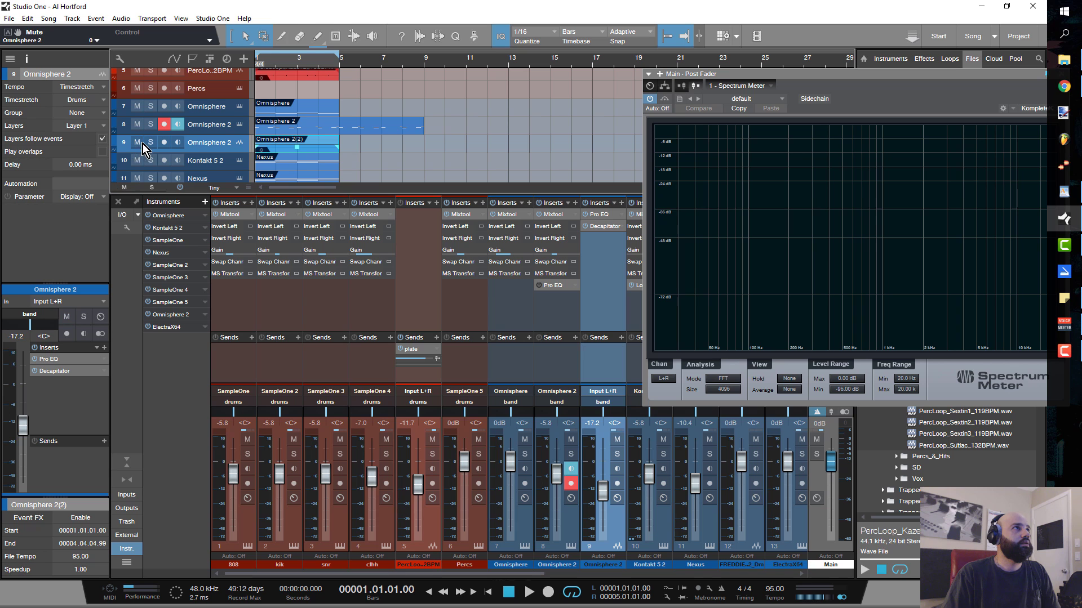
pyautogui.press('space')
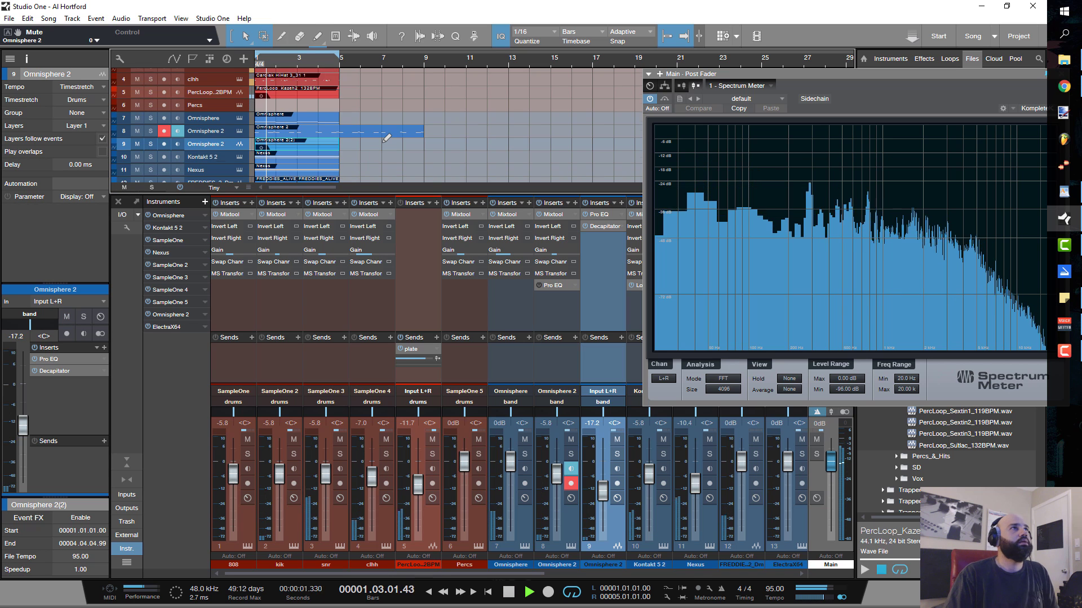
# Step: Reopen Decapitator on the bounced Omnisphere 2 channel and set its Mix to 87 % during full-mix playback
pyautogui.hotkey('shift', 'z')
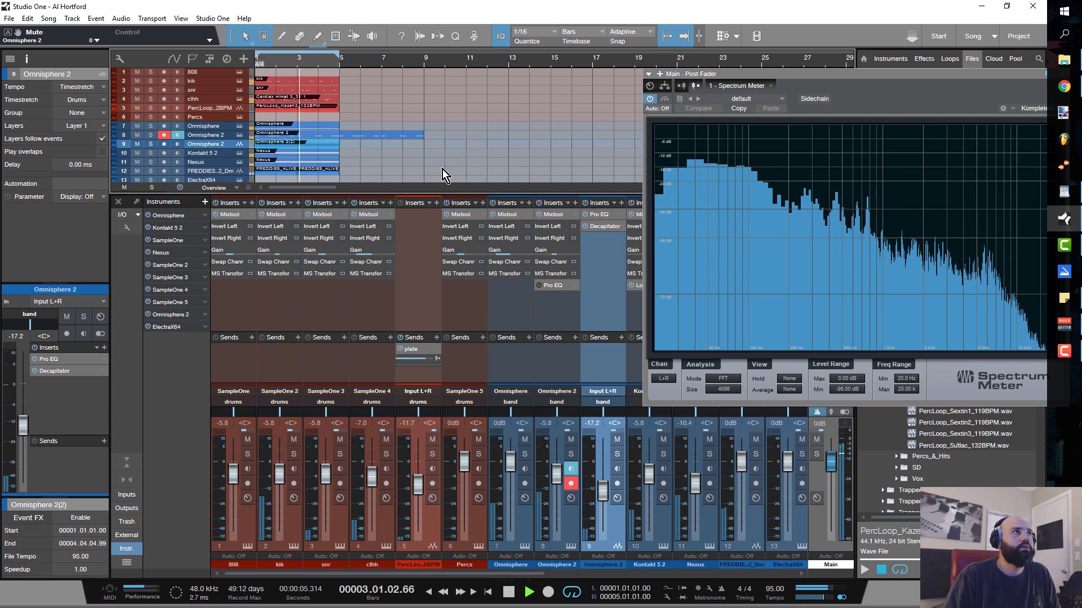
pyautogui.doubleClick(77, 372)
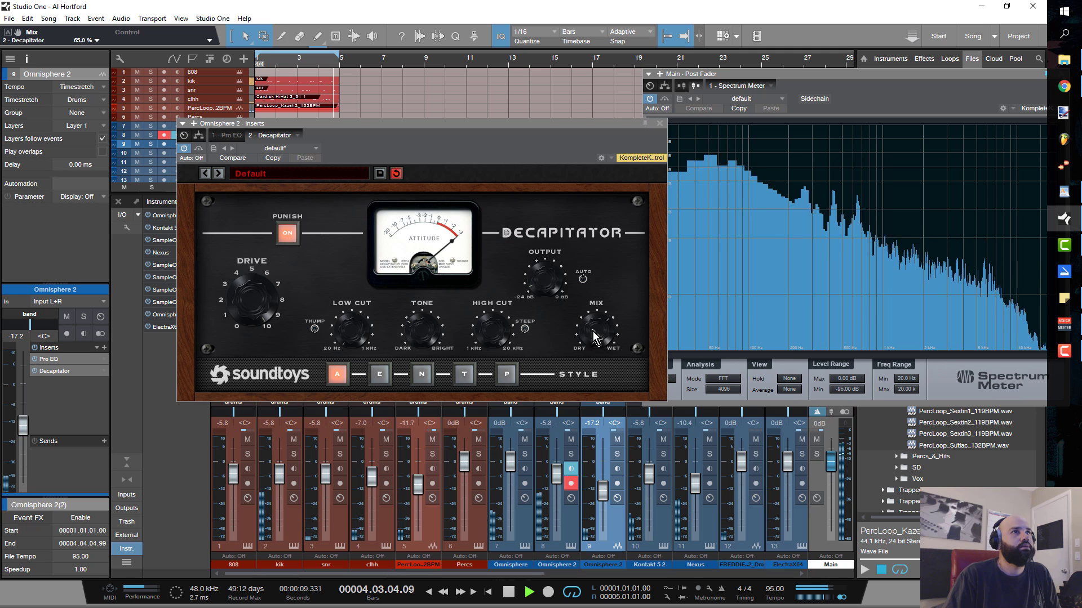
pyautogui.moveTo(594, 330); pyautogui.dragTo(593, 309)
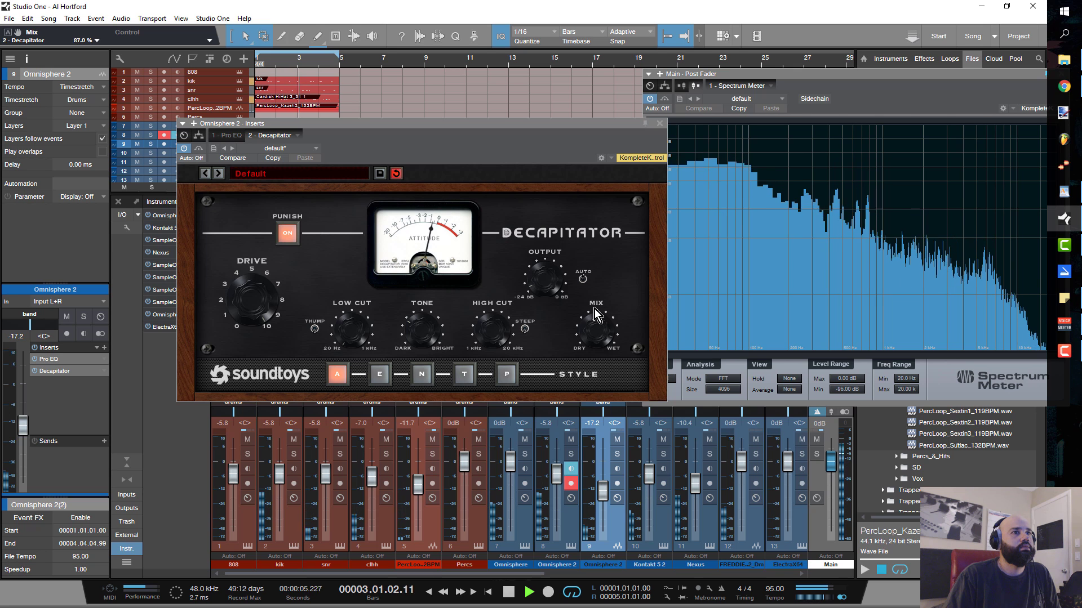
# Step: Raise the bounced Omnisphere 2 channel's volume to -9.6 dB against the full mix during playback
pyautogui.moveTo(609, 505); pyautogui.dragTo(605, 492)
pyautogui.scroll(4, 605, 492)
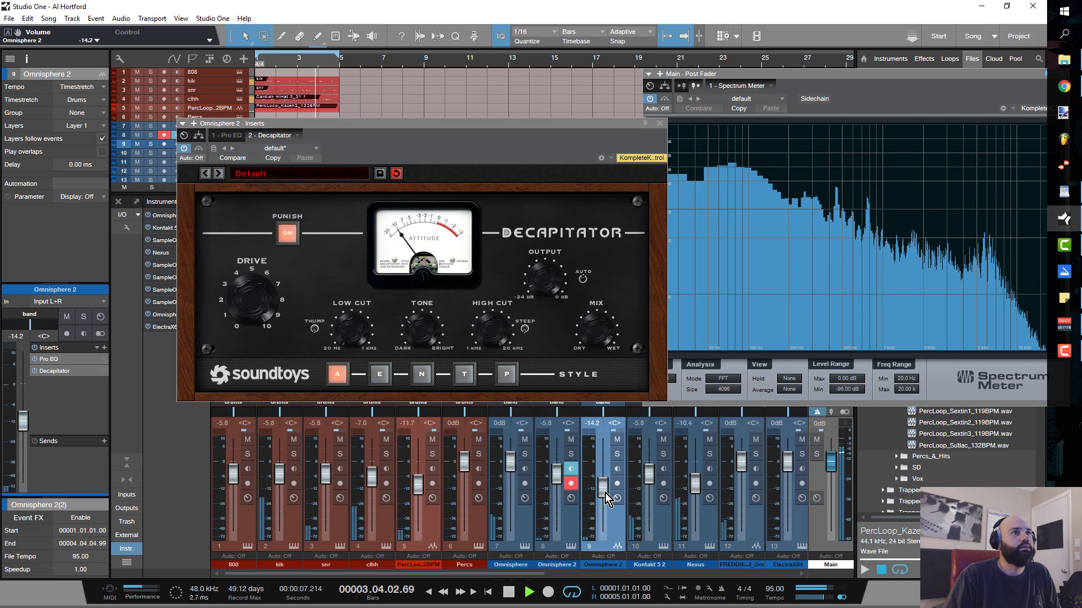
pyautogui.scroll(2, 605, 492)
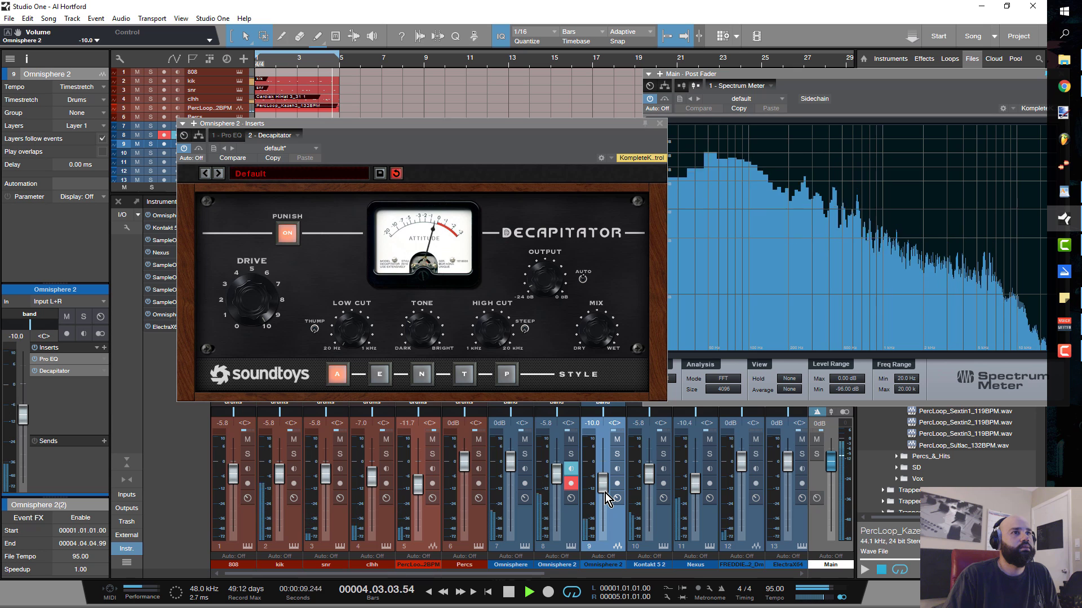
pyautogui.scroll(1, 605, 492)
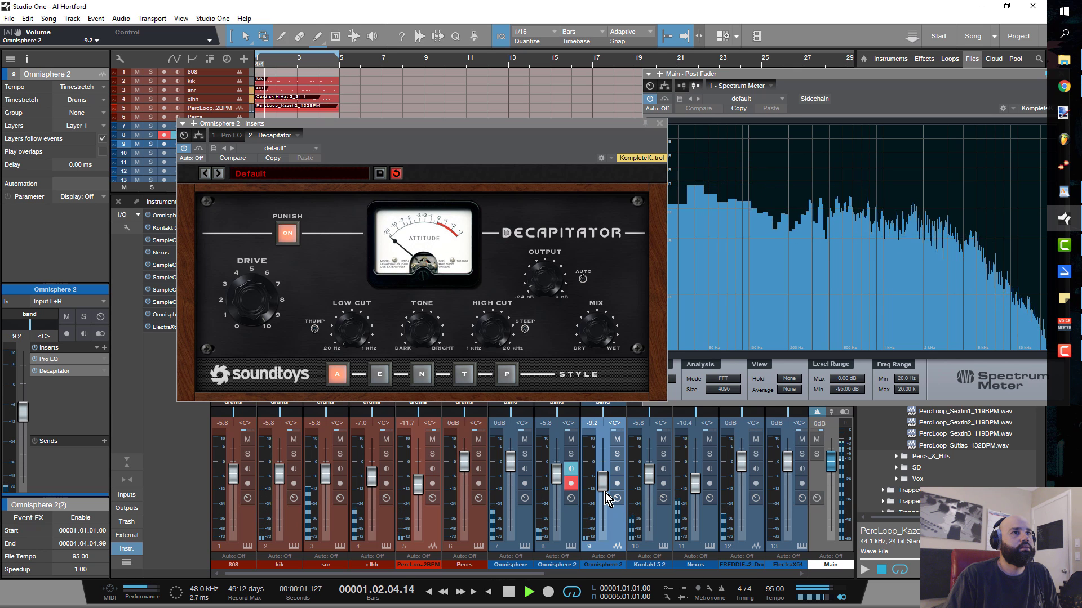
pyautogui.scroll(-1, 605, 492)
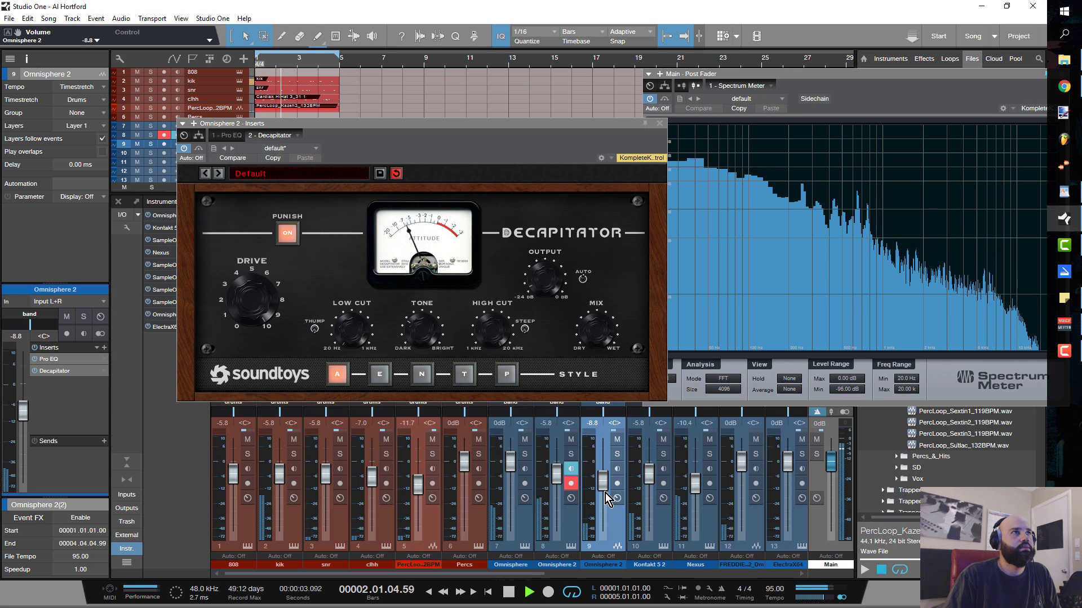
pyautogui.scroll(-1, 605, 493)
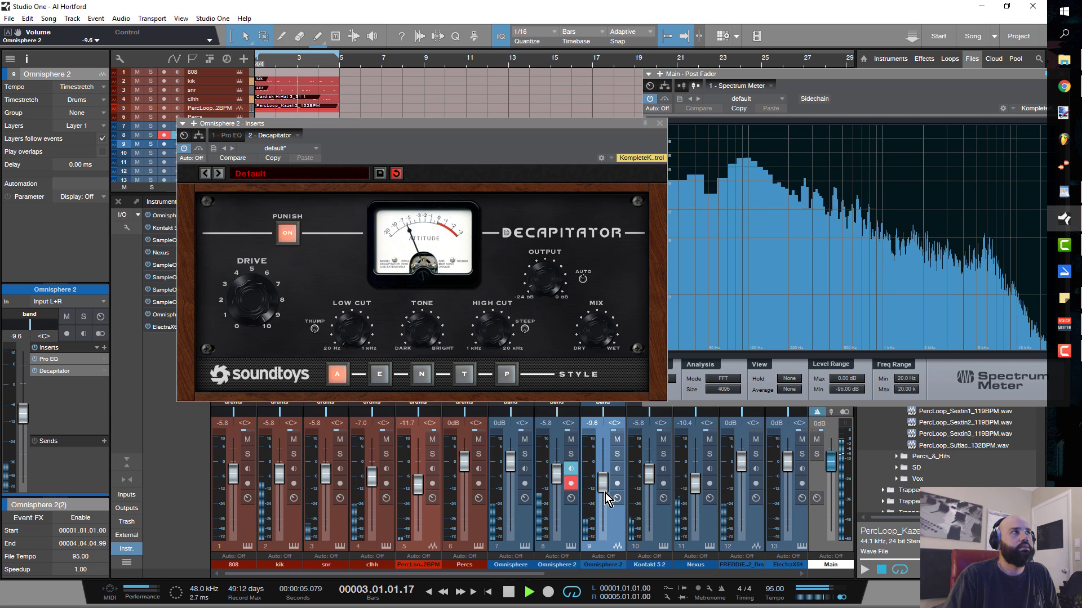
# Step: Stop playback and remove Decapitator from the bounced Omnisphere 2 channel's inserts, keeping the Pro EQ
pyautogui.press('space')
pyautogui.click(659, 123)
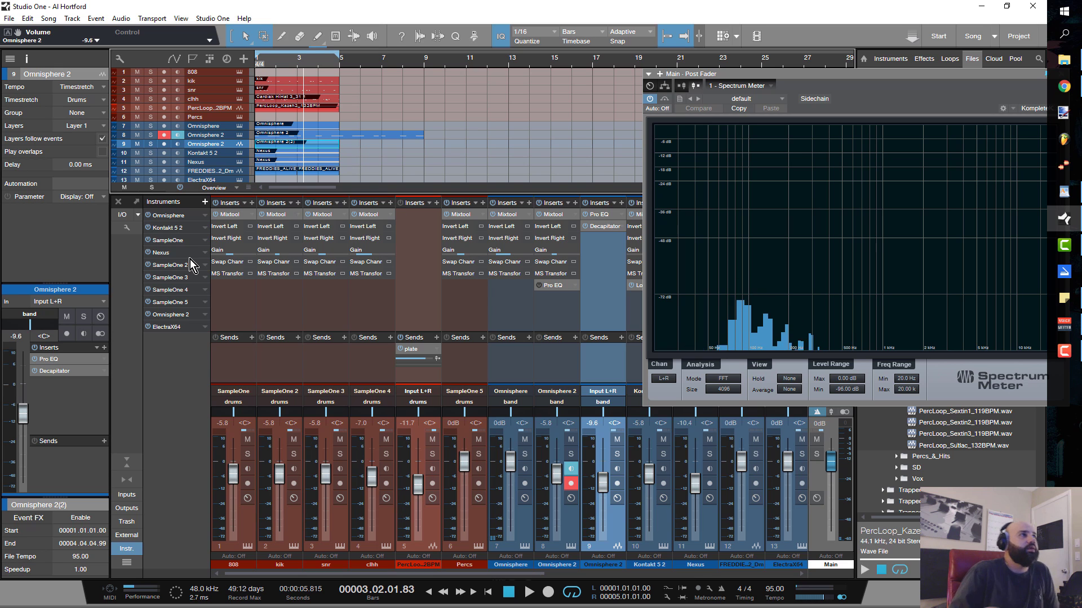
pyautogui.rightClick(78, 382)
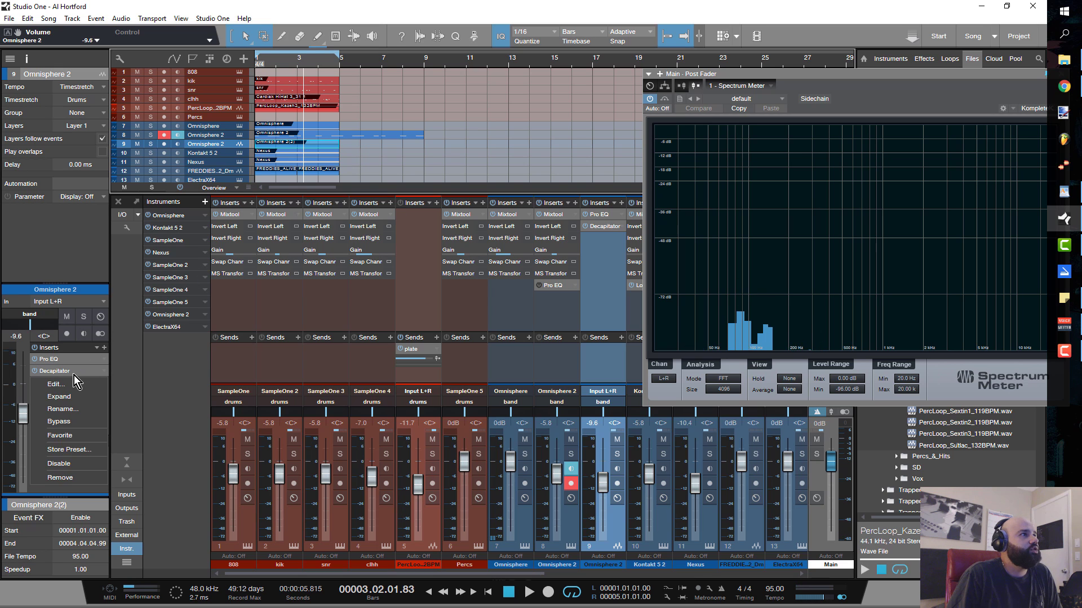
pyautogui.click(86, 476)
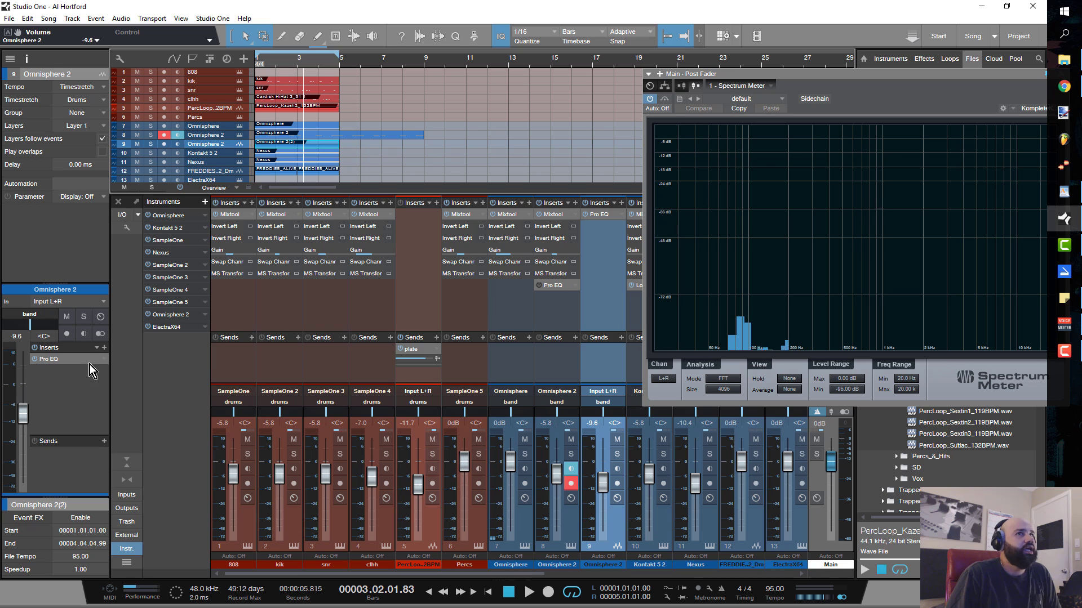